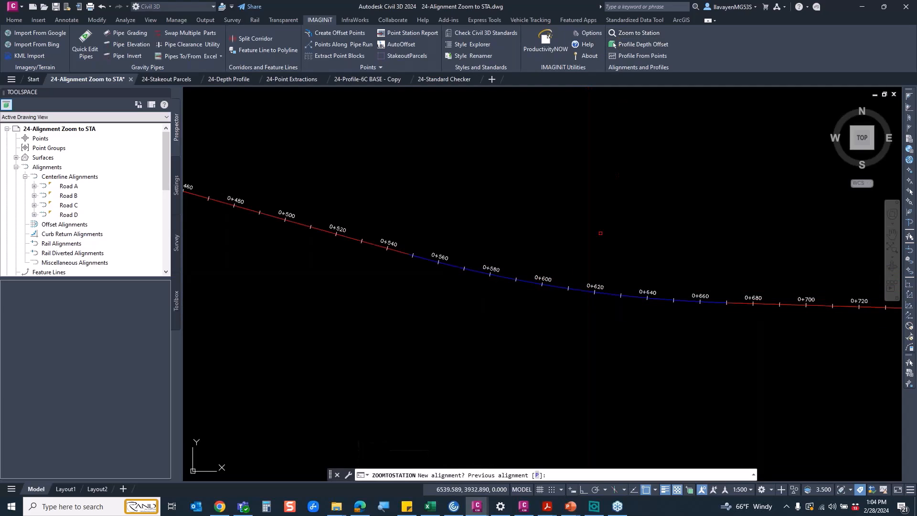
- Zoom to station 800 on the Road B alignment
{"action": "left_click", "coordinate": [559, 286]}
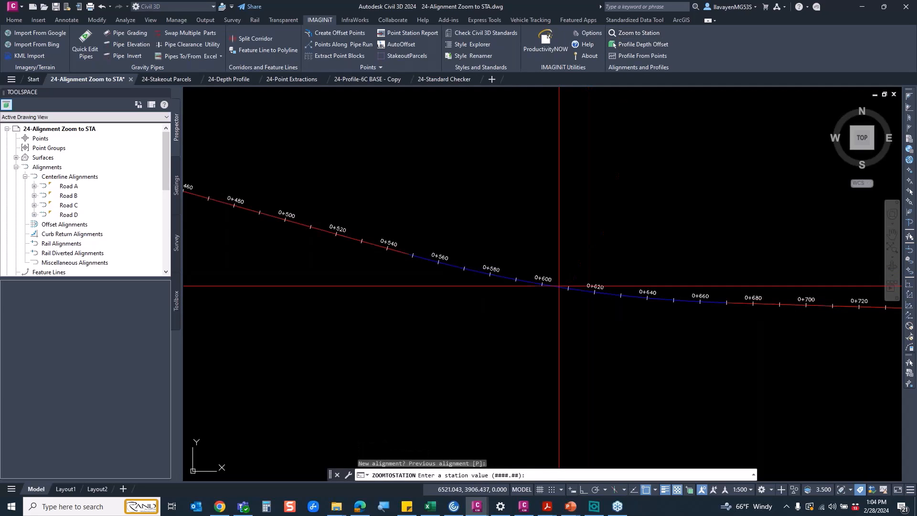
{"action": "key", "text": "Return"}
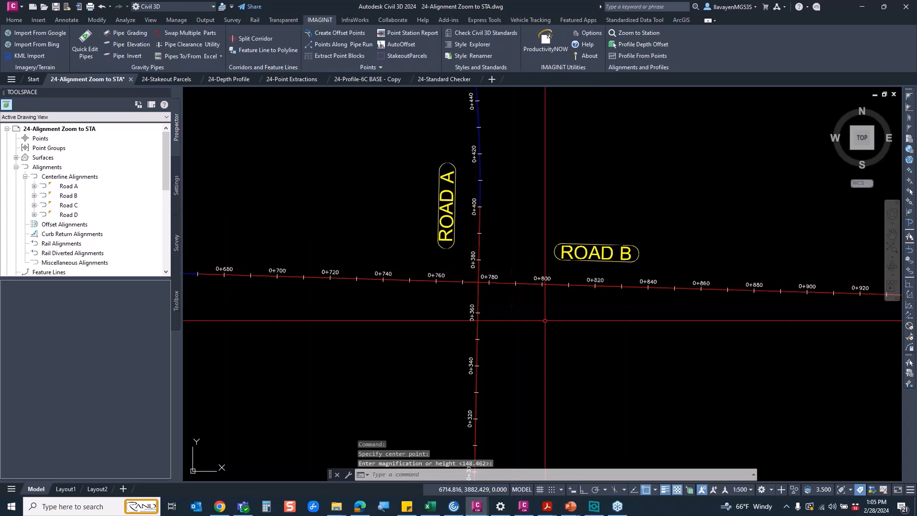
{"action": "type", "text": "z"}
{"action": "key", "text": "Return"}
{"action": "type", "text": "i"}
{"action": "key", "text": "Return"}
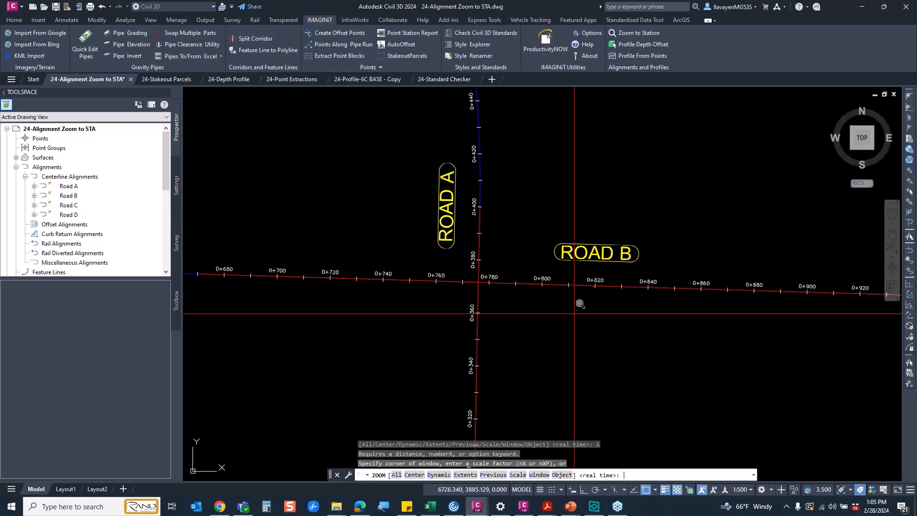
{"action": "key", "text": "Escape"}
{"action": "key", "text": "Escape"}
- Magnify the view three times around station 0+800 with the ZI zoom-in command
{"action": "type", "text": "zi"}
{"action": "key", "text": "Return"}
{"action": "type", "text": "z"}
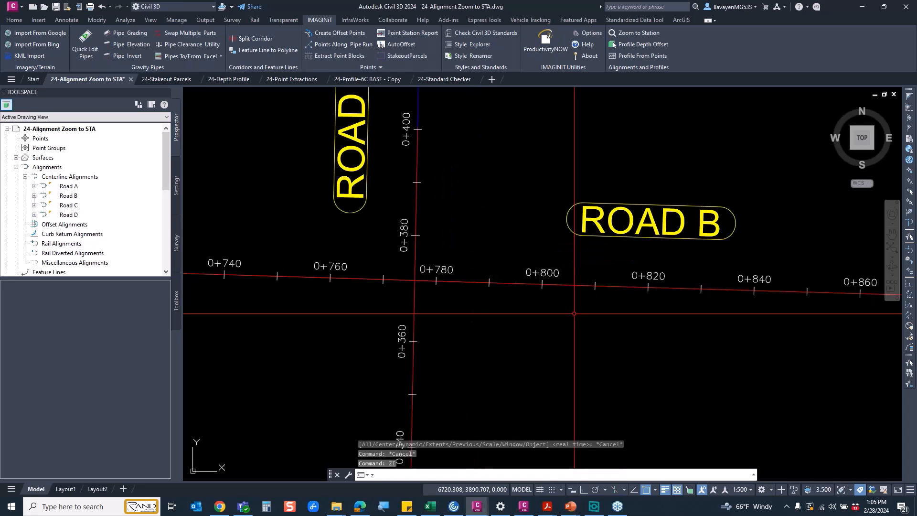
{"action": "type", "text": "i"}
{"action": "key", "text": "Return"}
{"action": "type", "text": "zi"}
{"action": "key", "text": "Return"}
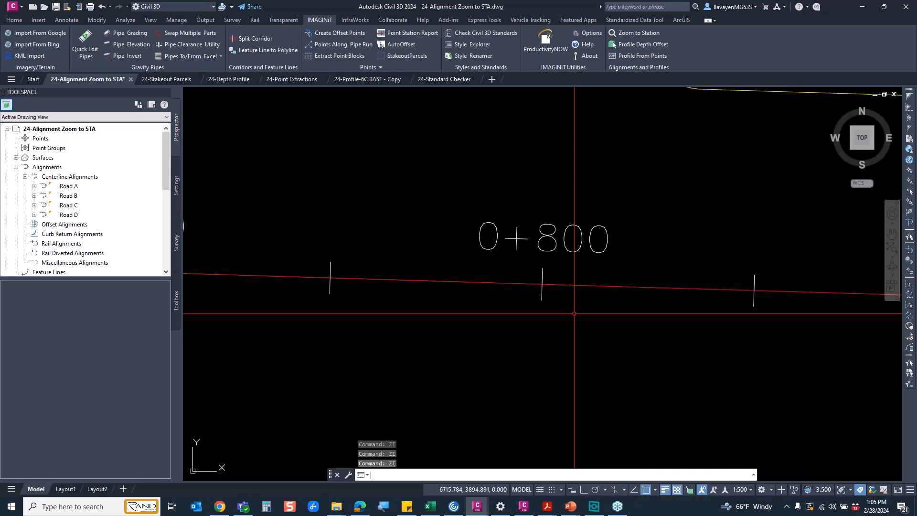
- Show the whole drawing and zoom to station 500 on the diagonal alignment at the western end of the road network
{"action": "middle_click", "coordinate": [574, 313]}
{"action": "middle_click", "coordinate": [574, 314]}
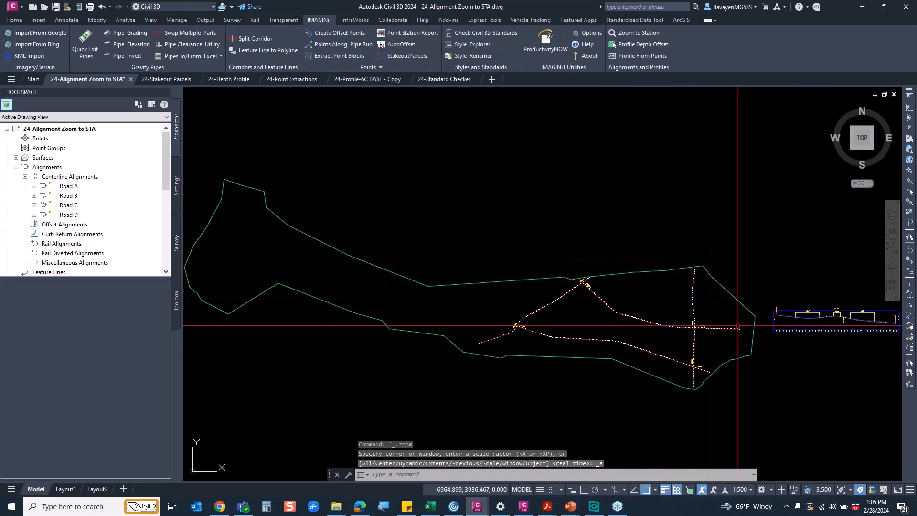
{"action": "left_click", "coordinate": [640, 37]}
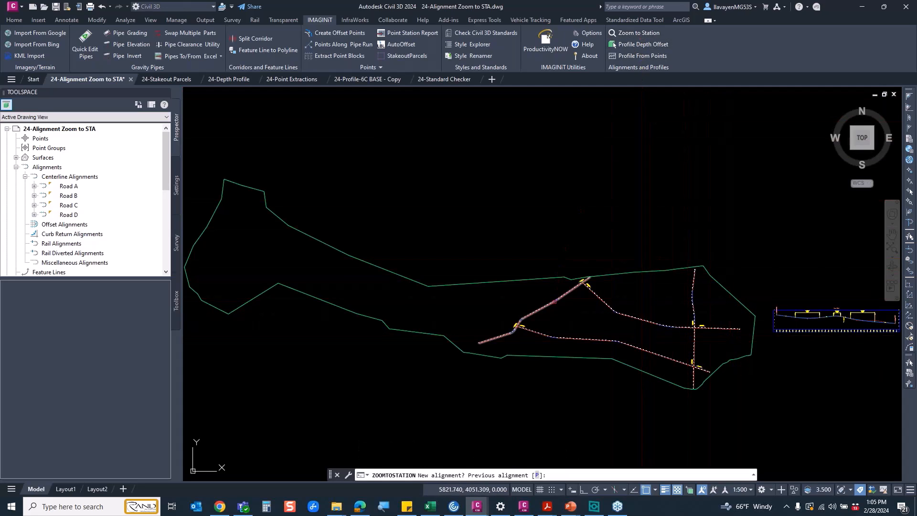
{"action": "left_click", "coordinate": [555, 302]}
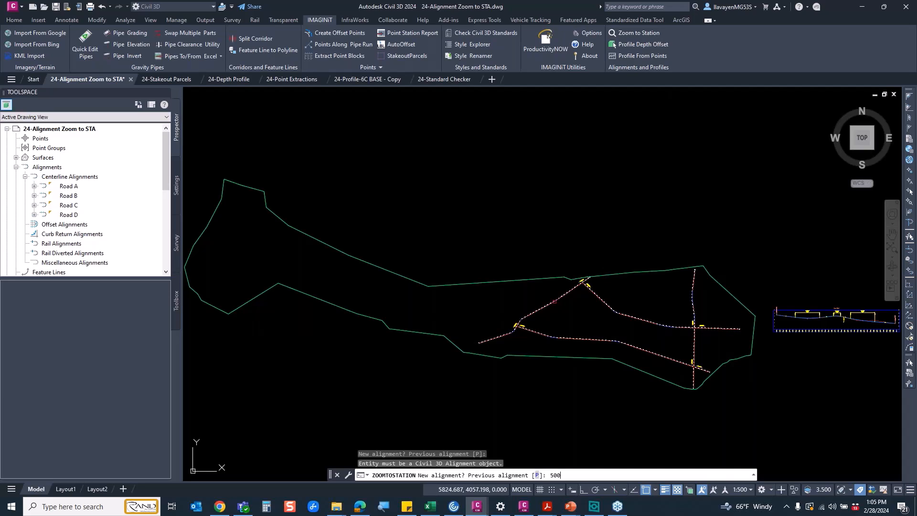
{"action": "key", "text": "Return"}
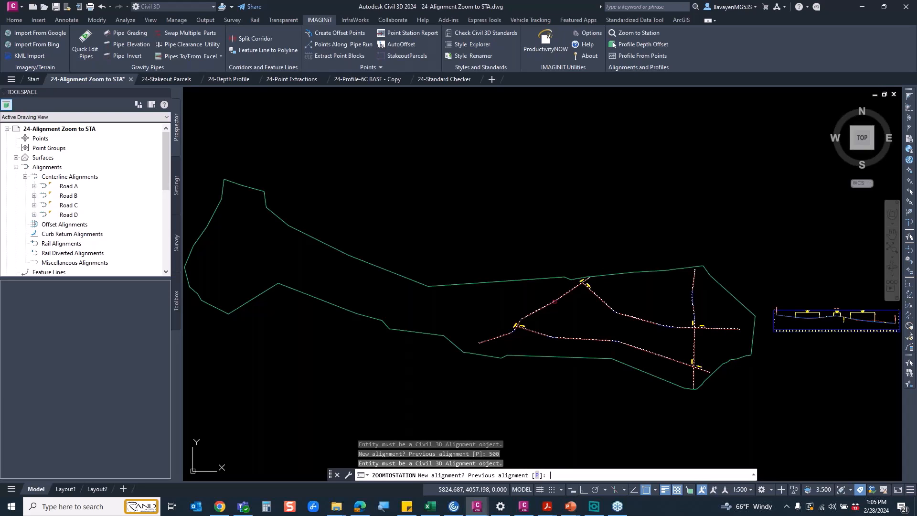
{"action": "left_click", "coordinate": [559, 302]}
{"action": "scroll", "coordinate": [556, 302], "scroll_direction": "up", "scroll_amount": 2}
{"action": "left_click", "coordinate": [550, 300]}
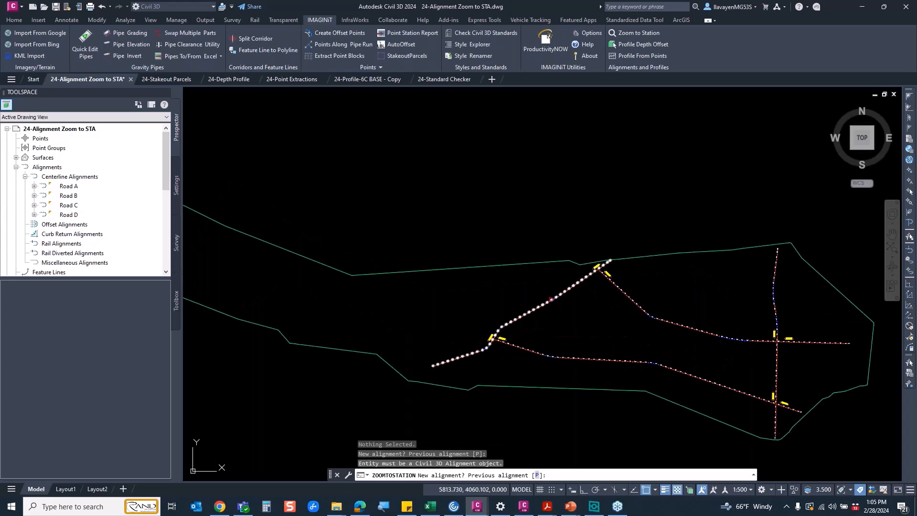
{"action": "scroll", "coordinate": [550, 300], "scroll_direction": "up", "scroll_amount": 3}
{"action": "left_click", "coordinate": [550, 298]}
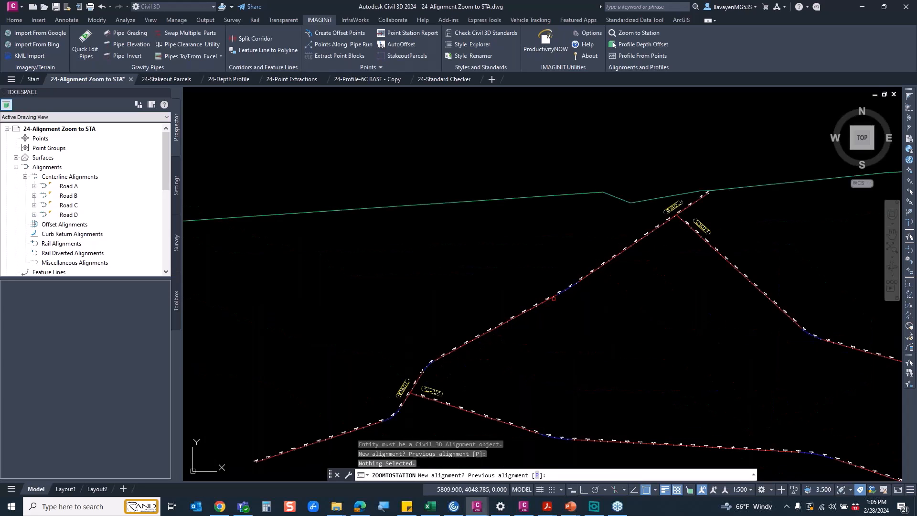
{"action": "left_click", "coordinate": [551, 299]}
{"action": "scroll", "coordinate": [555, 292], "scroll_direction": "up", "scroll_amount": 4}
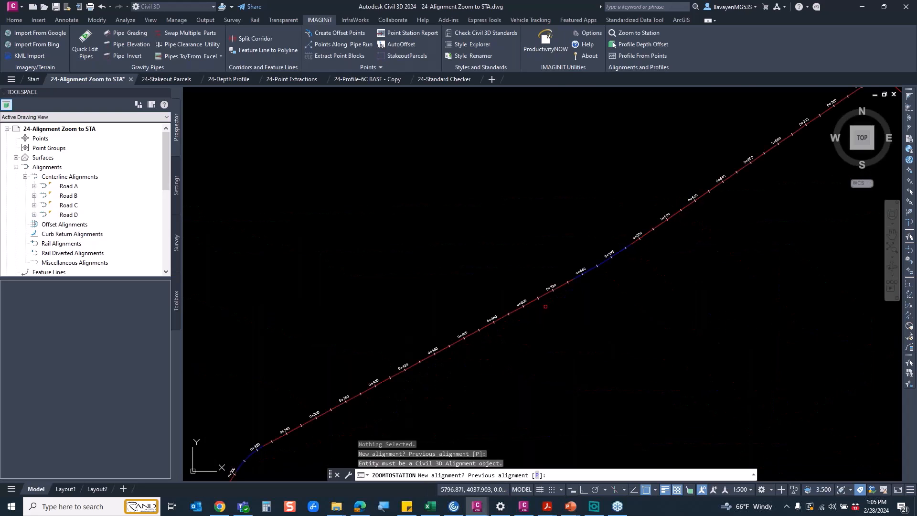
{"action": "left_click", "coordinate": [557, 289]}
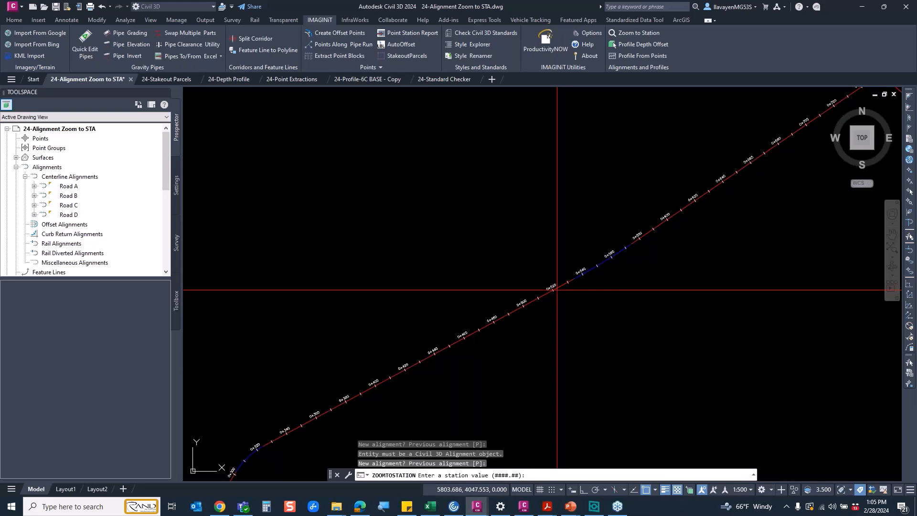
{"action": "key", "text": "Return"}
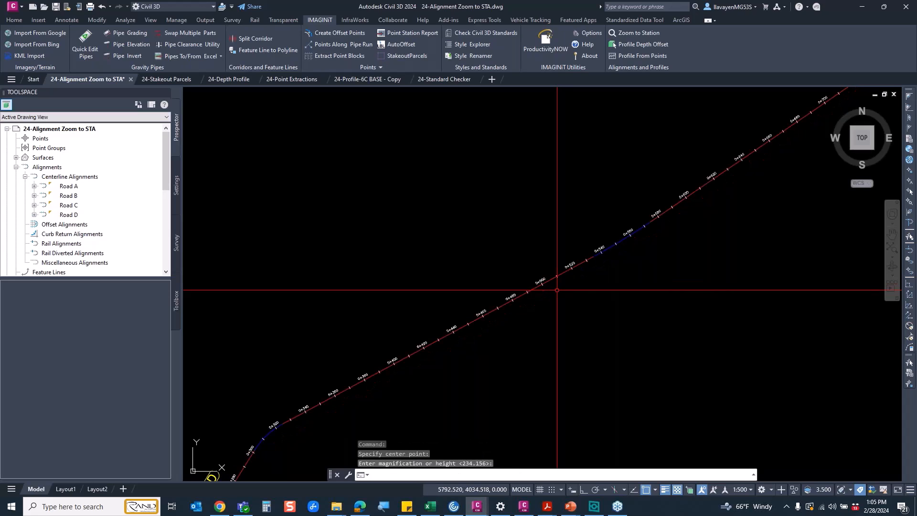
- Magnify the view three times around station 0+500 with the ZI zoom-in command
{"action": "type", "text": "zi"}
{"action": "key", "text": "Return"}
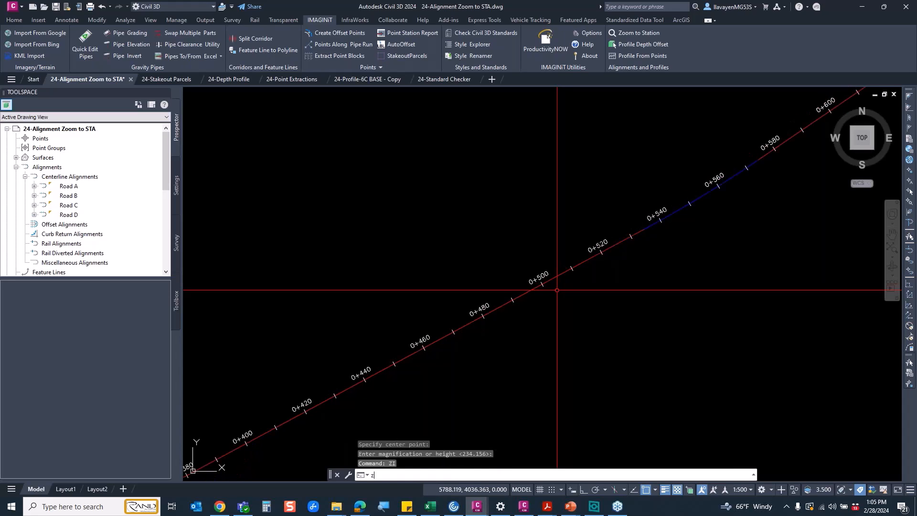
{"action": "type", "text": "zi"}
{"action": "key", "text": "Return"}
{"action": "type", "text": "zi"}
{"action": "key", "text": "Return"}
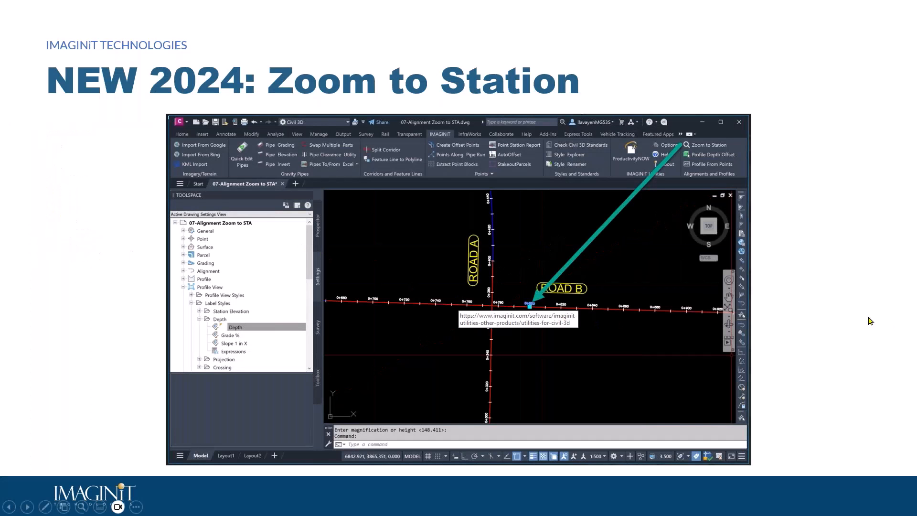
{"action": "left_click", "coordinate": [853, 317]}
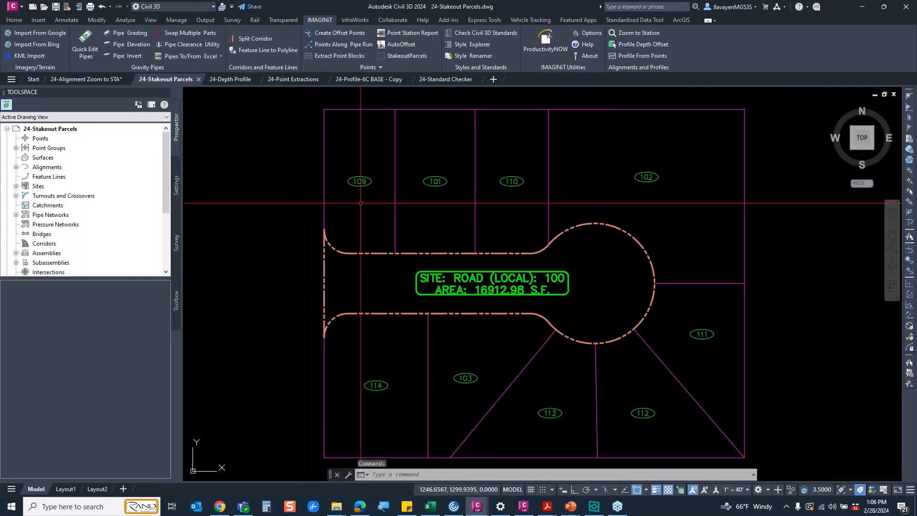
- Expand the Subdivision A site in the drawing's data tree and list its parcels
{"action": "left_click", "coordinate": [16, 187]}
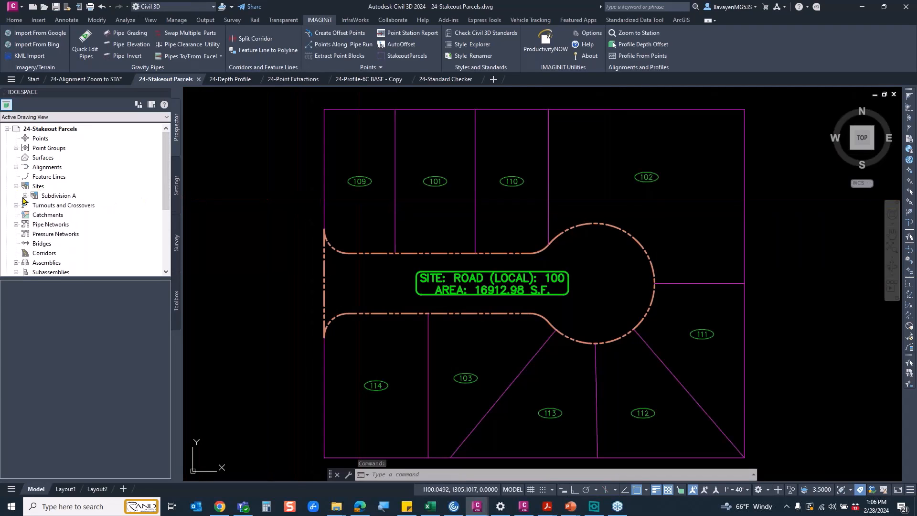
{"action": "left_click", "coordinate": [25, 195]}
{"action": "left_click", "coordinate": [44, 235]}
{"action": "left_click", "coordinate": [34, 234]}
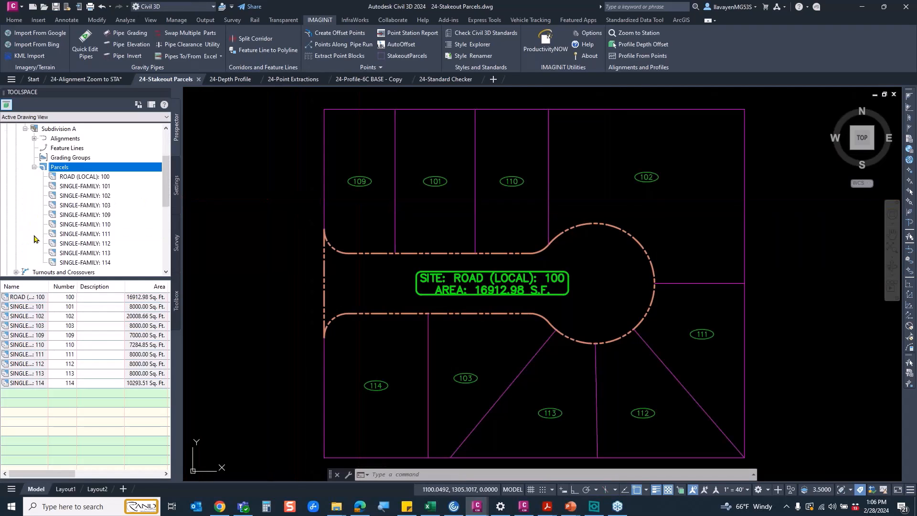
- Create stakeout points for parcels 109 and 102 with the StakeoutParcels command
{"action": "left_click", "coordinate": [409, 60]}
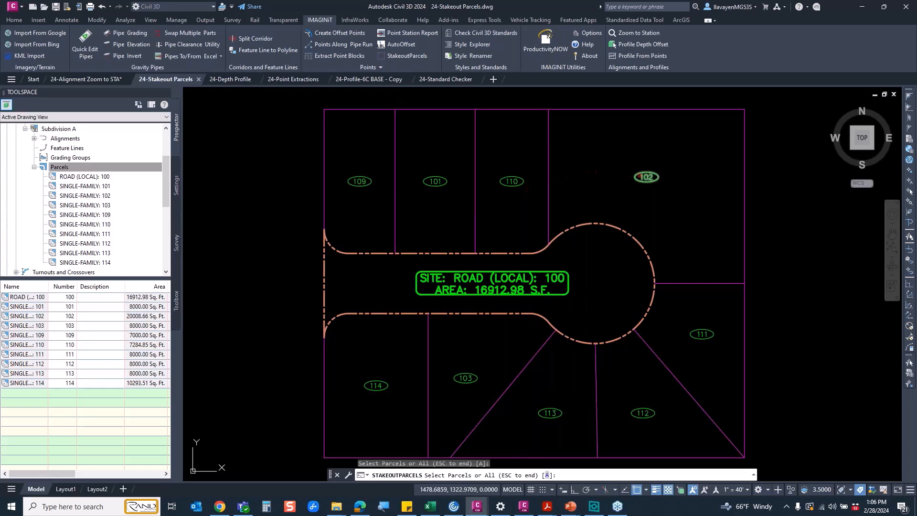
{"action": "left_click", "coordinate": [631, 178]}
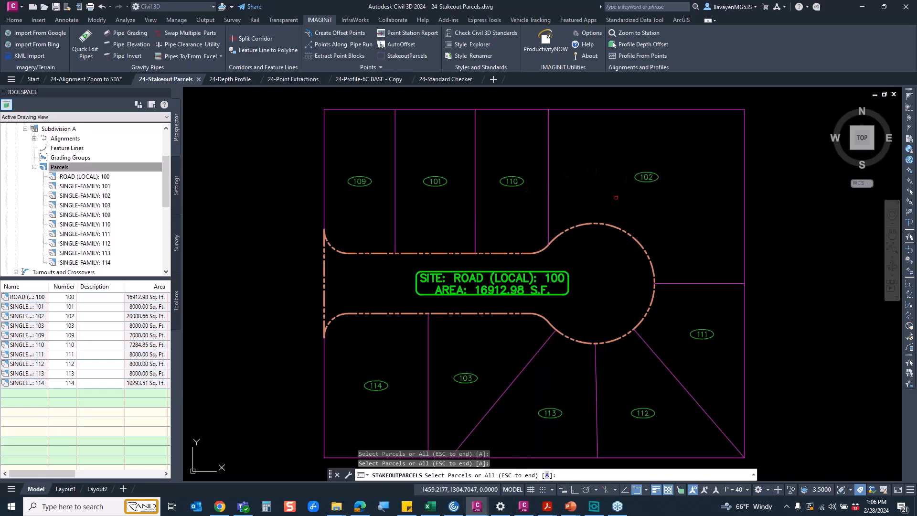
{"action": "right_click", "coordinate": [609, 173]}
{"action": "left_click", "coordinate": [612, 180]}
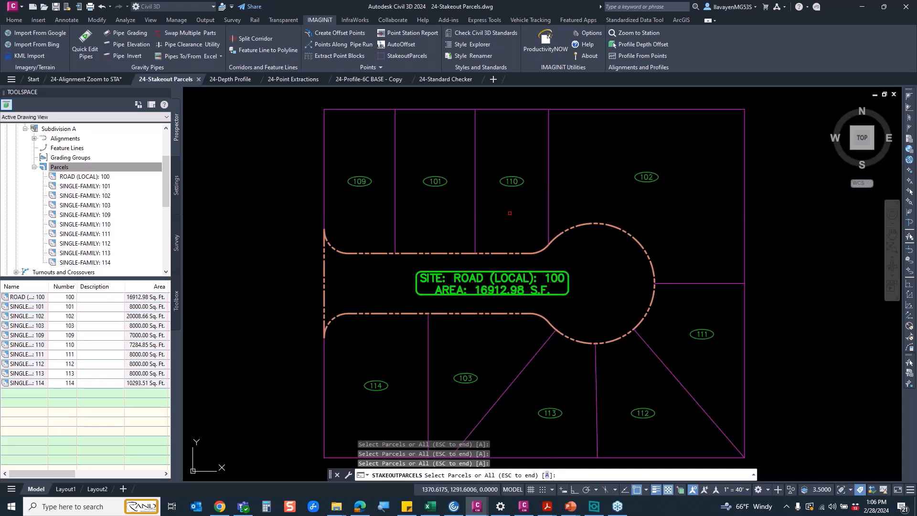
{"action": "key", "text": "Escape"}
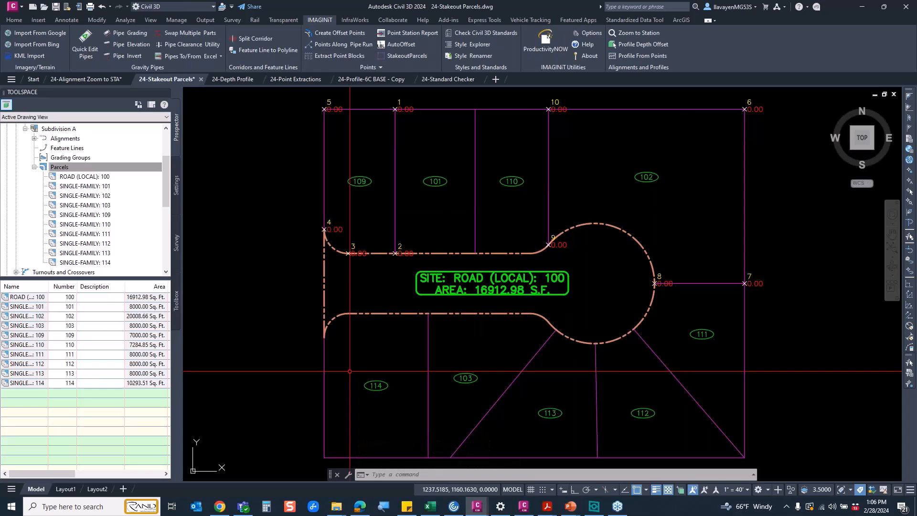
- Set the next point number to 500 in the point identity settings for point creation
{"action": "left_click", "coordinate": [14, 19]}
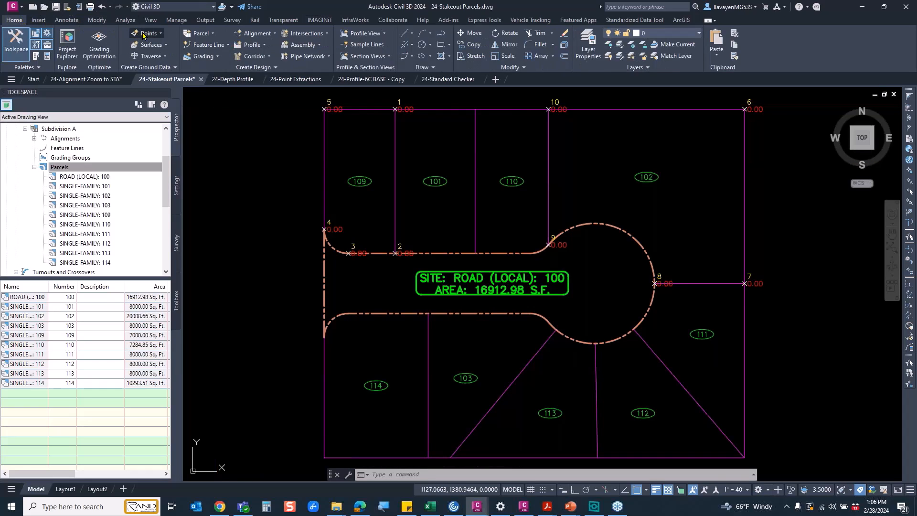
{"action": "left_click", "coordinate": [143, 36]}
{"action": "left_click", "coordinate": [153, 44]}
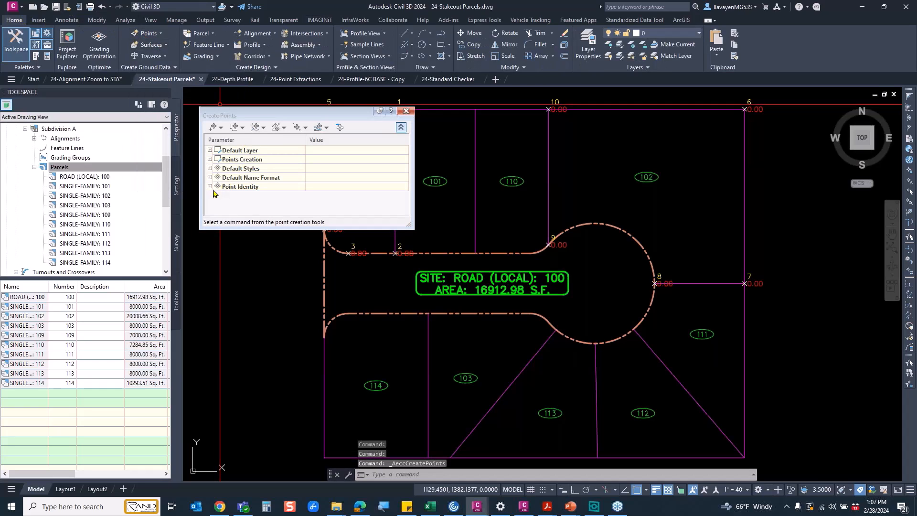
{"action": "left_click", "coordinate": [210, 187]}
{"action": "left_click", "coordinate": [316, 196]}
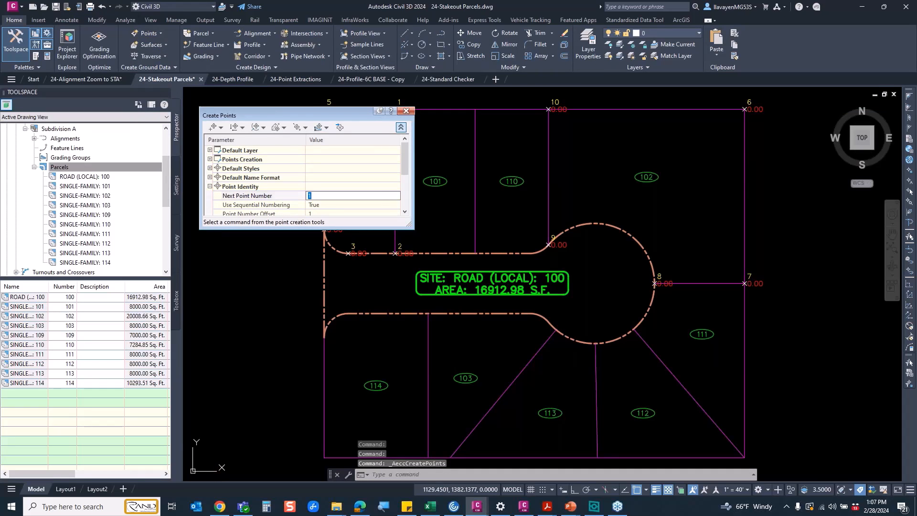
{"action": "type", "text": "500"}
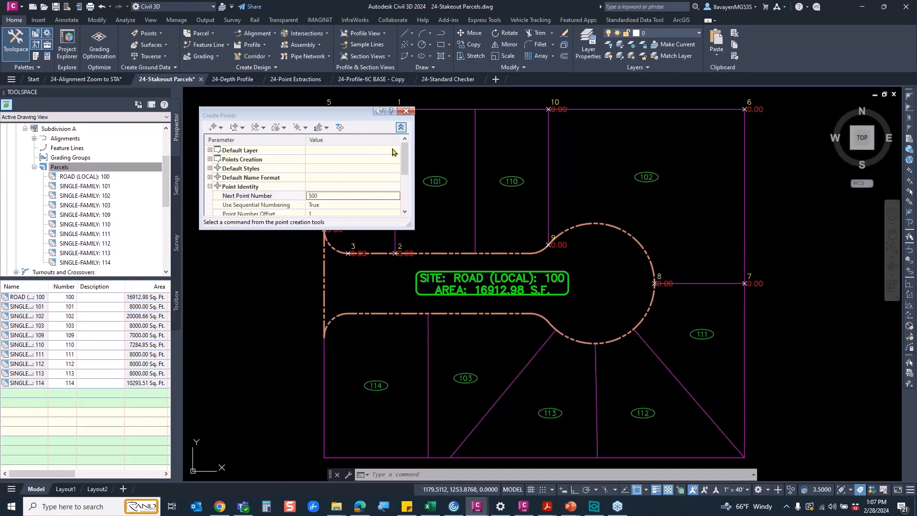
- Create stakeout points for parcels 114 and 103 with the StakeoutParcels command
{"action": "left_click", "coordinate": [326, 21]}
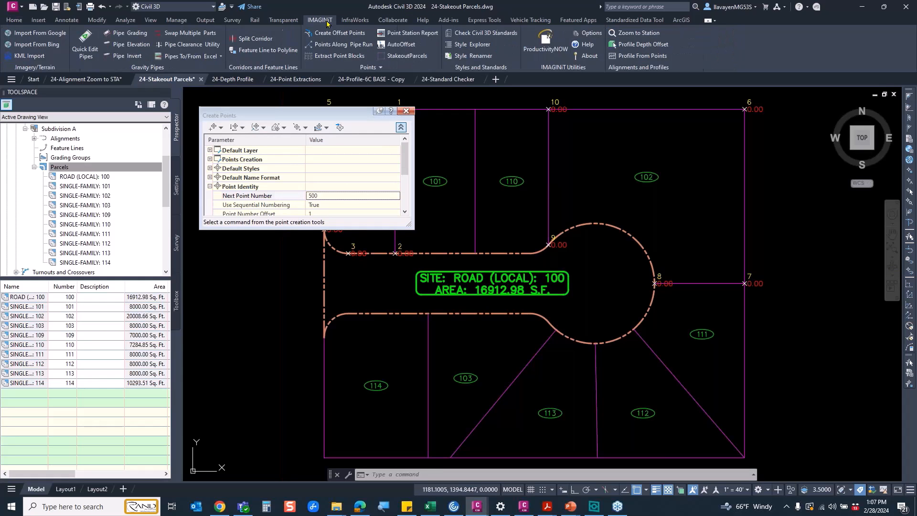
{"action": "left_click", "coordinate": [414, 58]}
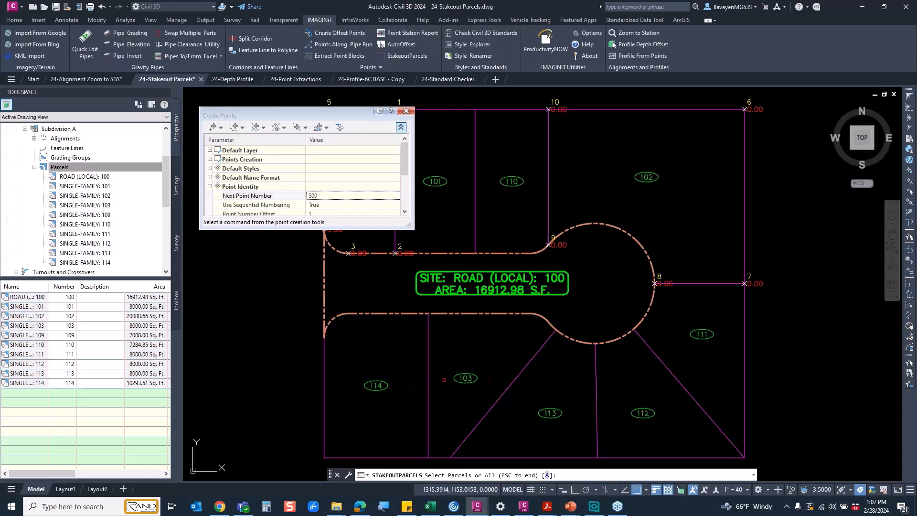
{"action": "key", "text": "Escape"}
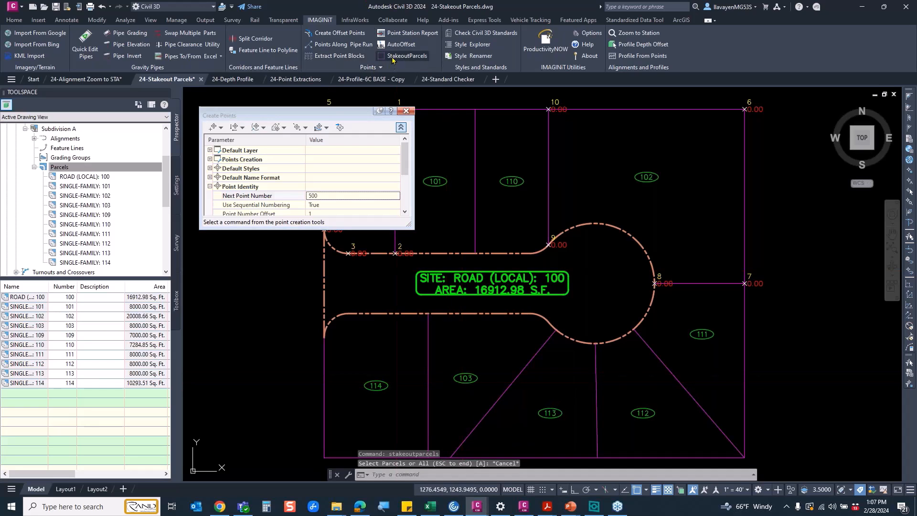
{"action": "left_click", "coordinate": [406, 56]}
{"action": "left_click", "coordinate": [357, 357]}
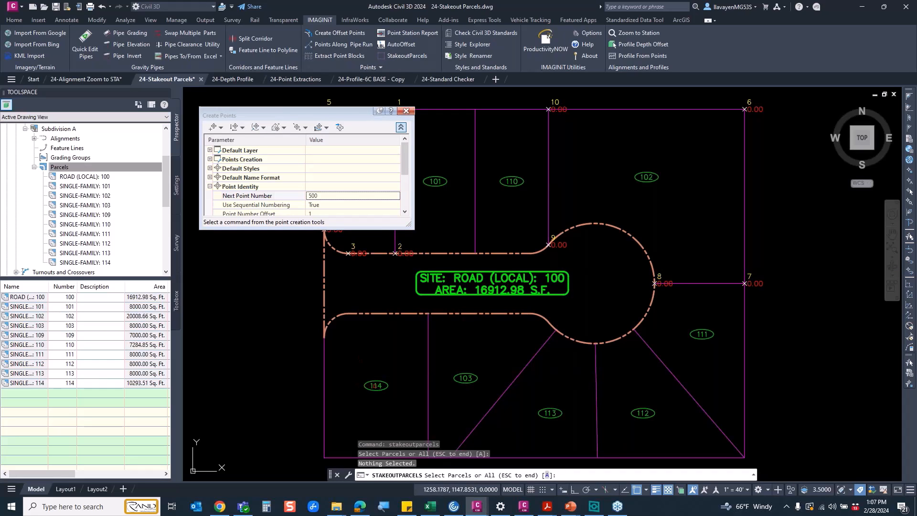
{"action": "left_click", "coordinate": [375, 385]}
{"action": "left_click", "coordinate": [465, 378]}
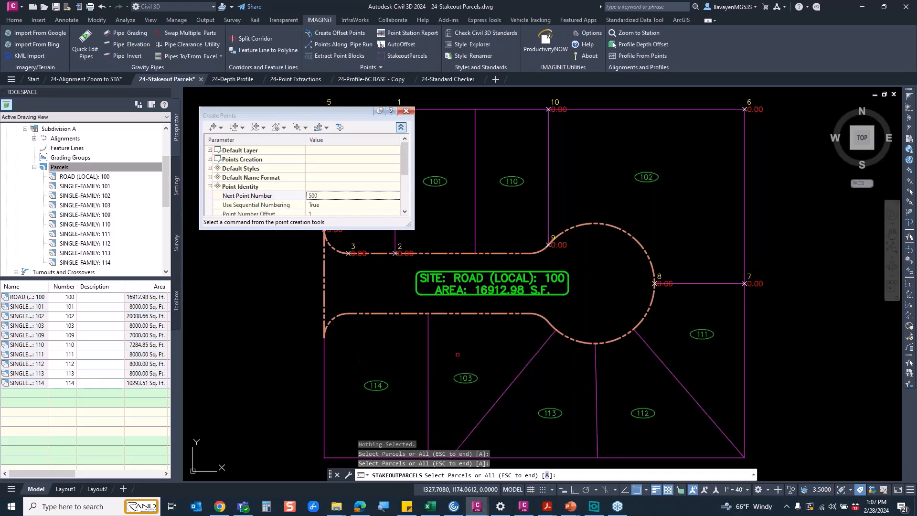
{"action": "key", "text": "Escape"}
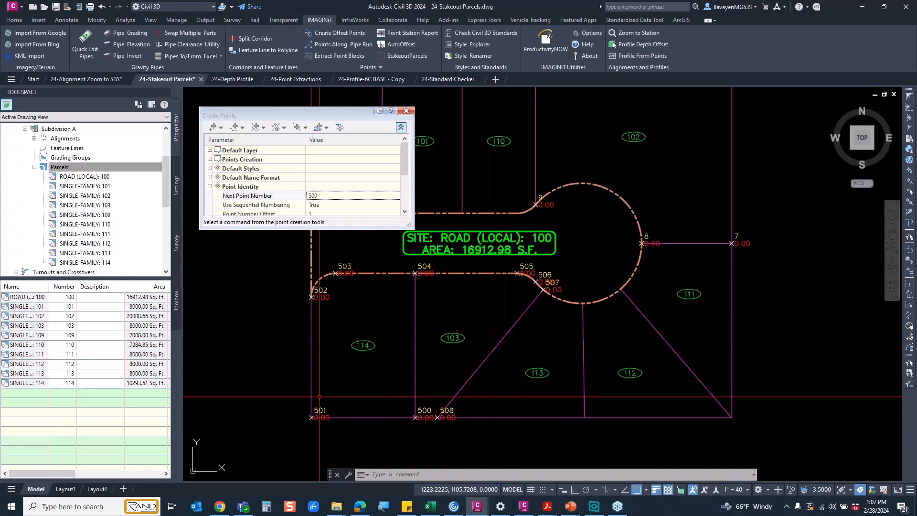
{"action": "scroll", "coordinate": [376, 346], "scroll_direction": "down", "scroll_amount": 2}
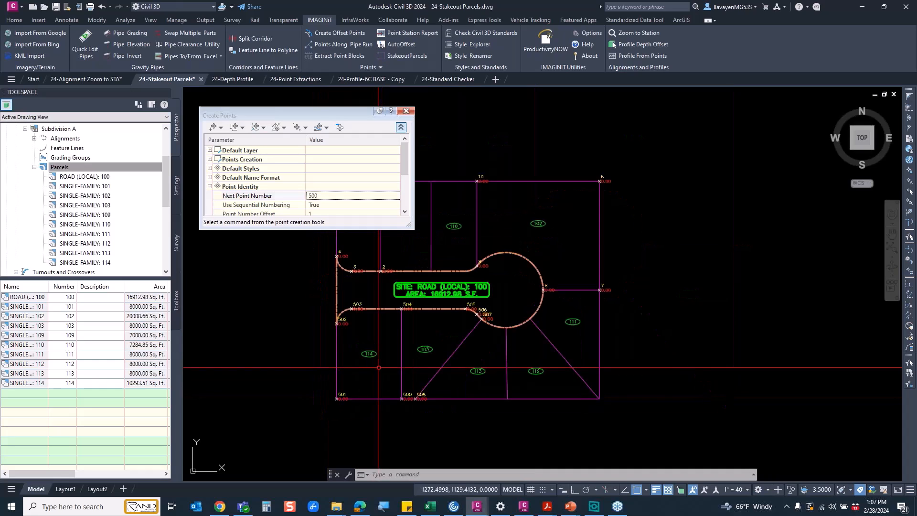
{"action": "middle_click_drag", "start_coordinate": [376, 346], "coordinate": [490, 335]}
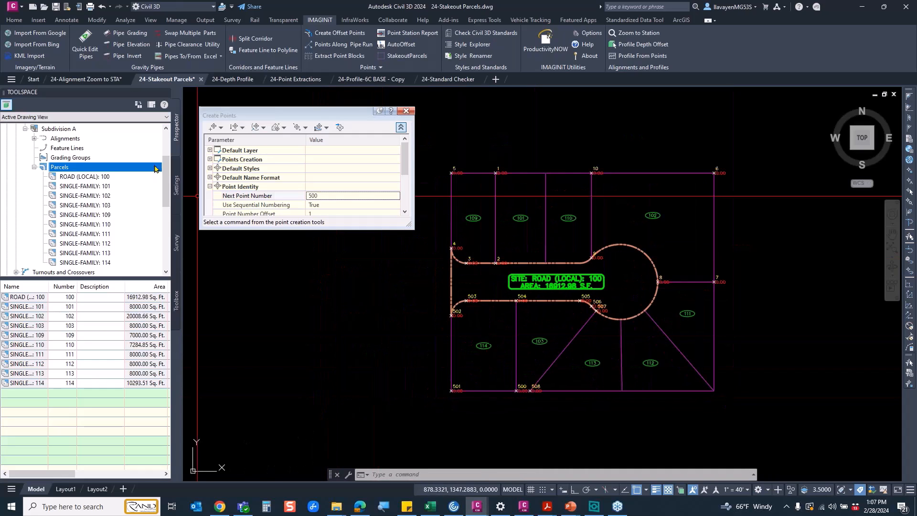
- Select all existing COGO points from the drawing's points collection and erase them
{"action": "left_click", "coordinate": [176, 137]}
{"action": "scroll", "coordinate": [61, 163], "scroll_direction": "up", "scroll_amount": 3}
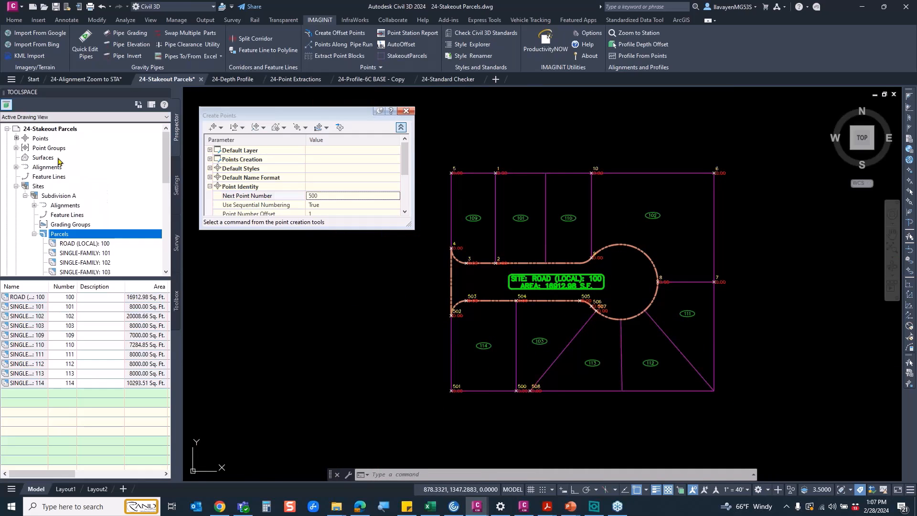
{"action": "left_click", "coordinate": [40, 138]}
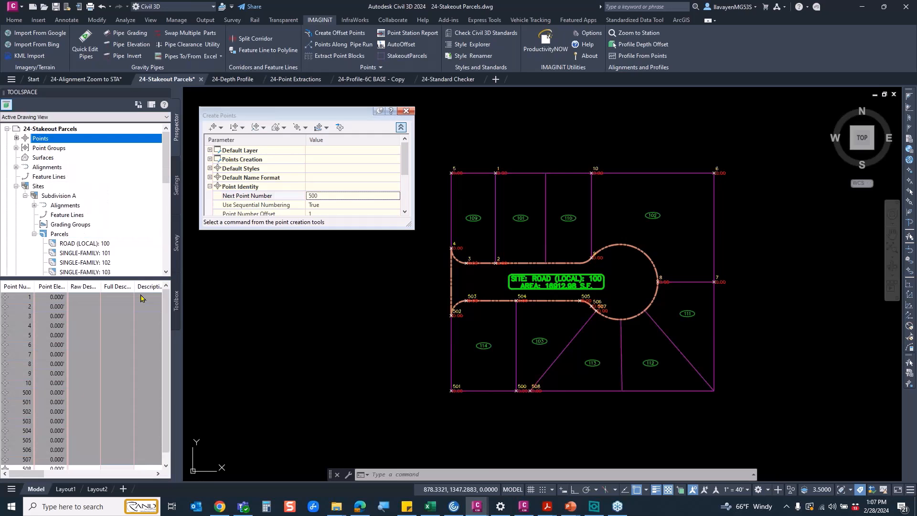
{"action": "right_click", "coordinate": [40, 142]}
{"action": "left_click", "coordinate": [72, 196]}
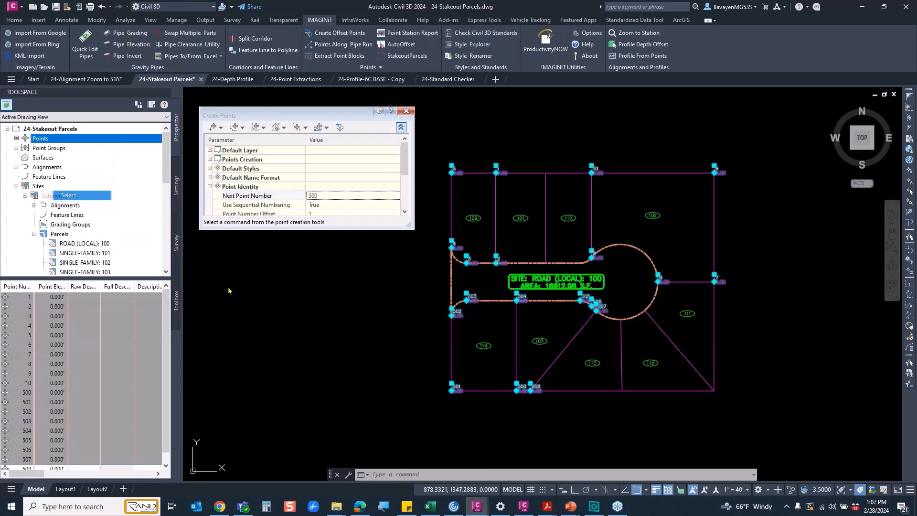
{"action": "key", "text": "Delete"}
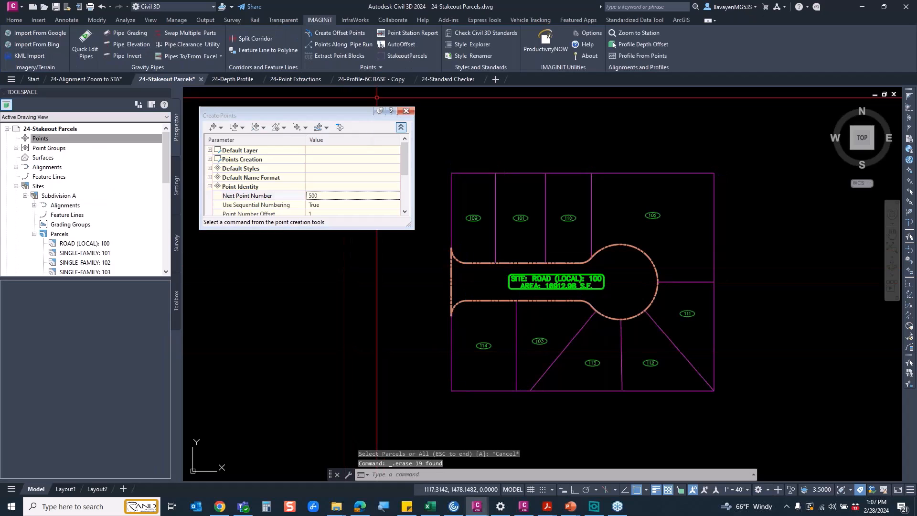
- Create stakeout points for all parcels with the StakeoutParcels command and close the point creation tools
{"action": "left_click", "coordinate": [395, 59]}
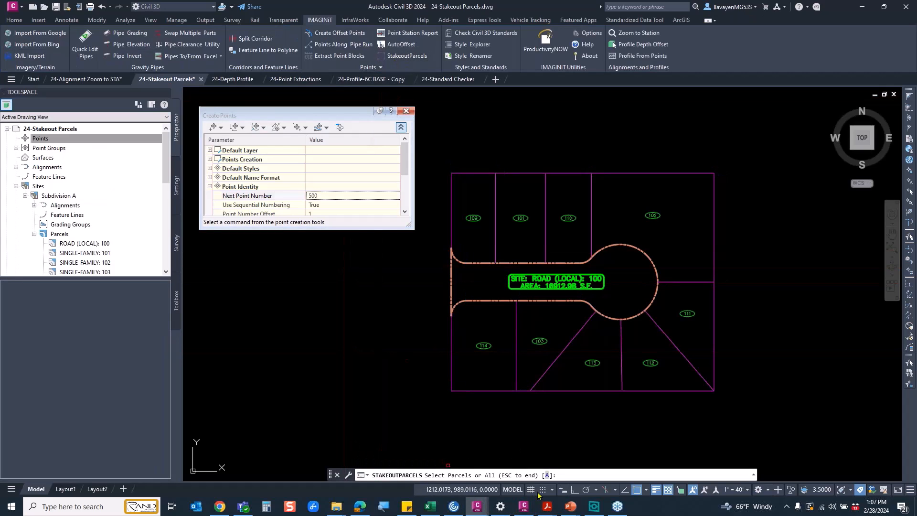
{"action": "left_click", "coordinate": [547, 476]}
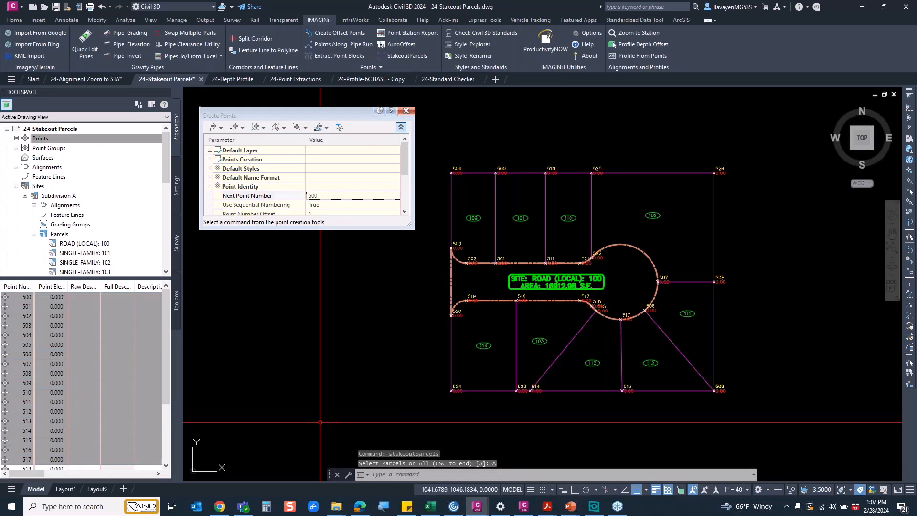
{"action": "left_click", "coordinate": [406, 112]}
{"action": "scroll", "coordinate": [653, 288], "scroll_direction": "up", "scroll_amount": 2}
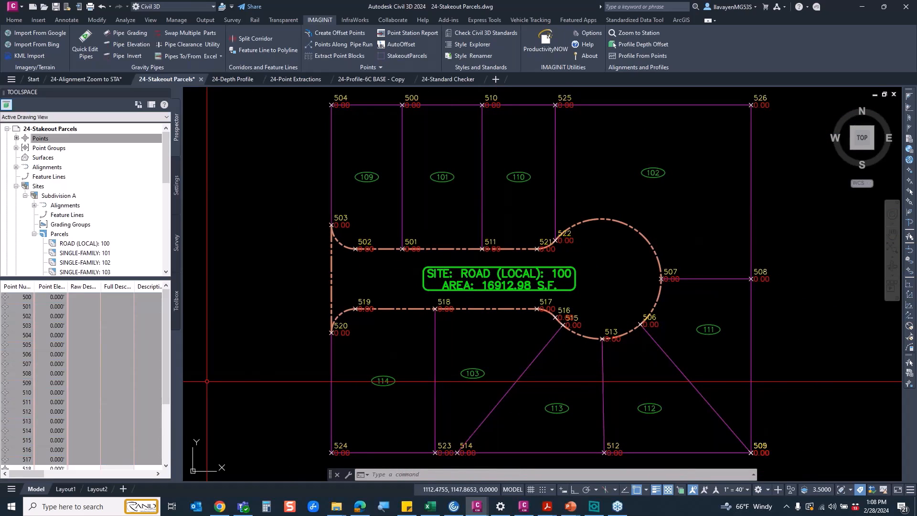
- Set the raw description of every point in the _All Points group to "stkout"
{"action": "left_click", "coordinate": [16, 148]}
{"action": "left_click", "coordinate": [48, 148]}
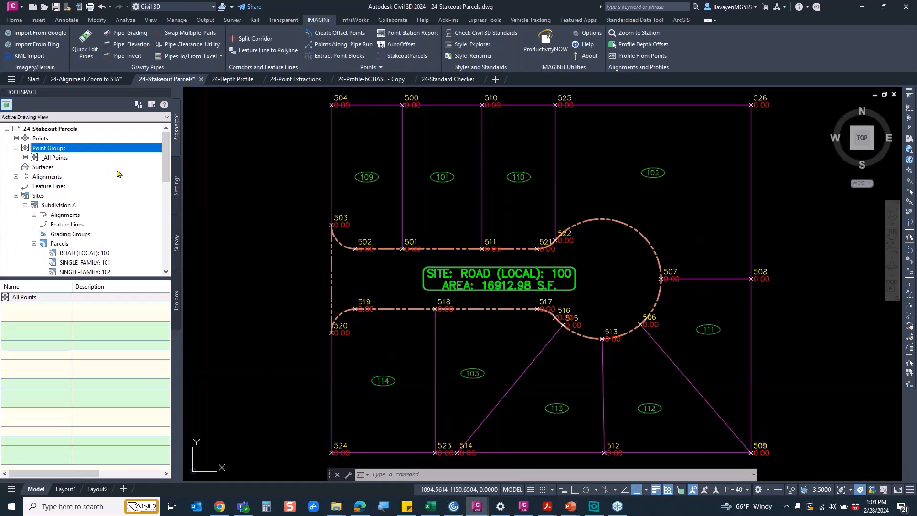
{"action": "left_click", "coordinate": [70, 158]}
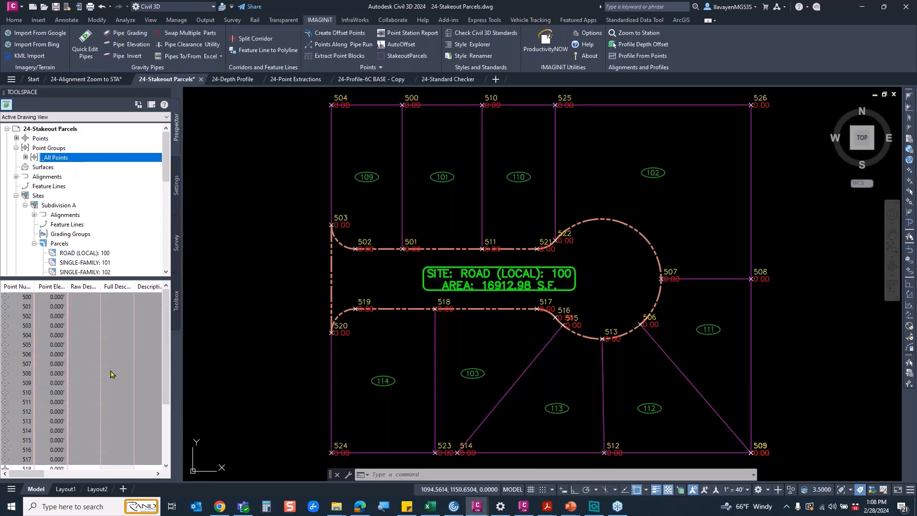
{"action": "left_click", "coordinate": [26, 477]}
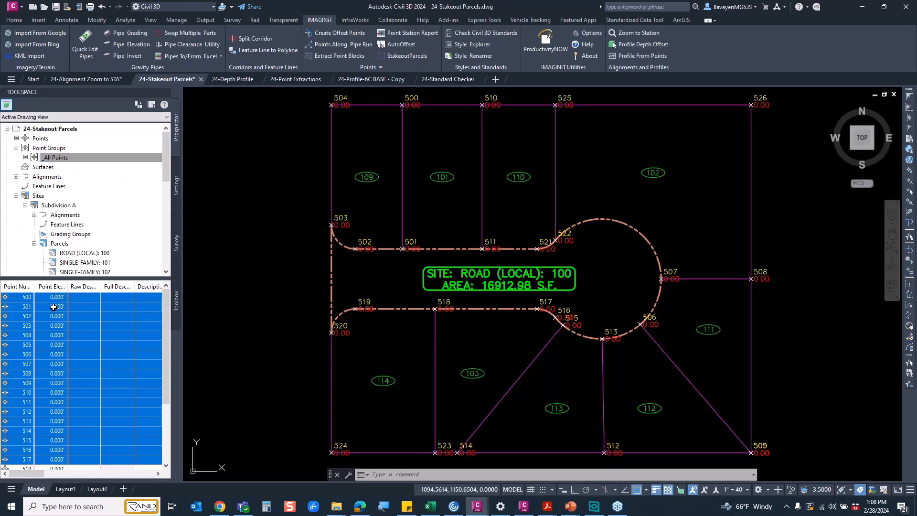
{"action": "right_click", "coordinate": [88, 288]}
{"action": "left_click", "coordinate": [104, 294]}
{"action": "type", "text": "stkout"}
{"action": "key", "text": "Return"}
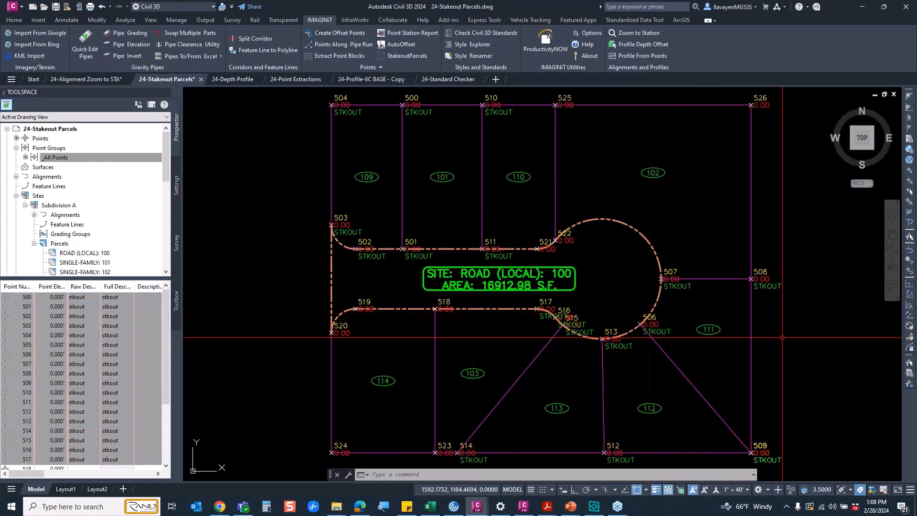
{"action": "middle_click_drag", "start_coordinate": [417, 318], "coordinate": [503, 317]}
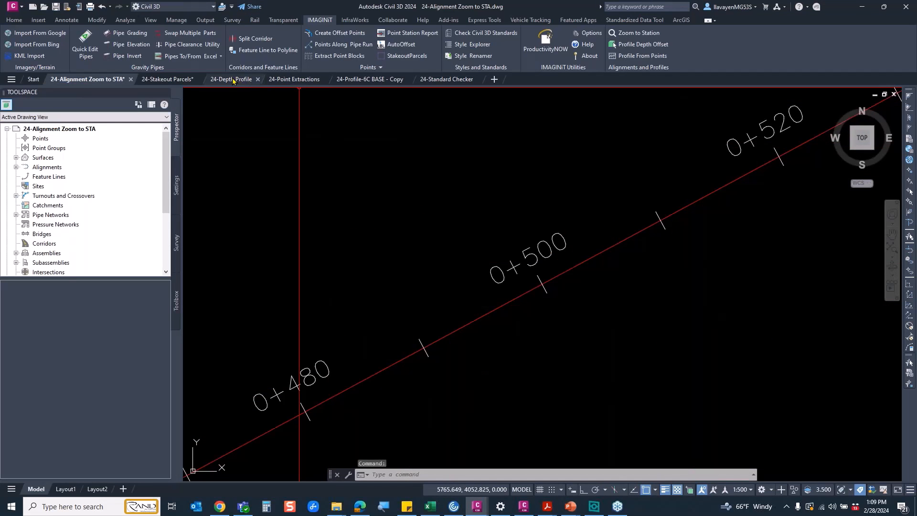
- Switch to the 24-Depth Profile drawing and list the EG - Surface and FG - Layout profiles of the ROAD1 centerline alignment
{"action": "left_click", "coordinate": [232, 80]}
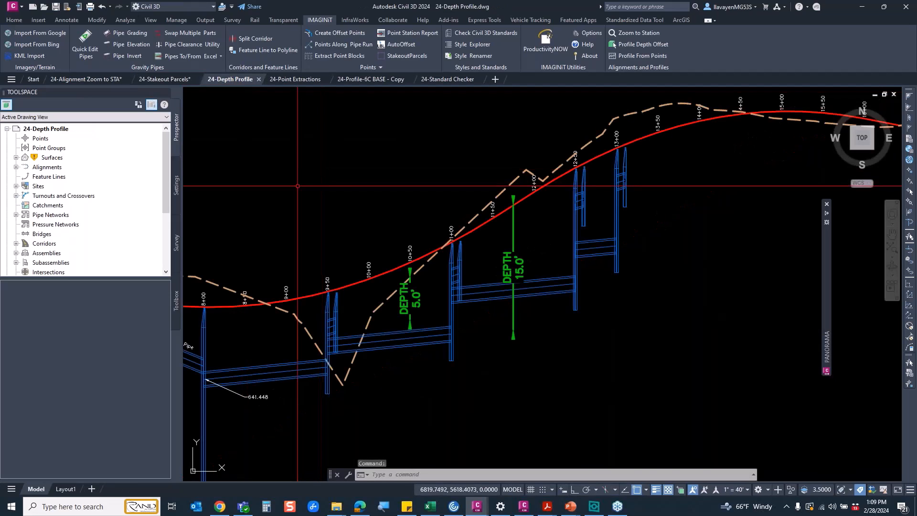
{"action": "left_click", "coordinate": [16, 167]}
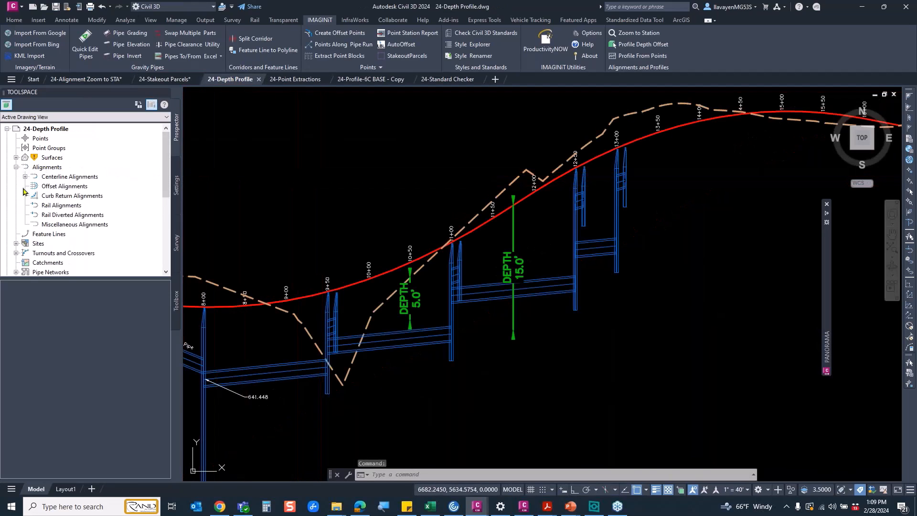
{"action": "left_click", "coordinate": [25, 176]}
{"action": "left_click", "coordinate": [61, 187]}
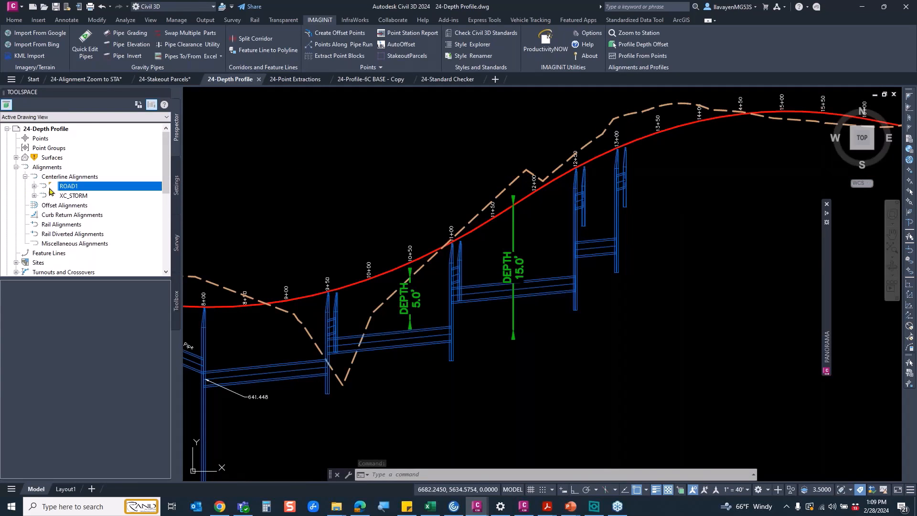
{"action": "left_click", "coordinate": [34, 186]}
{"action": "left_click", "coordinate": [43, 205]}
{"action": "left_click", "coordinate": [98, 215]}
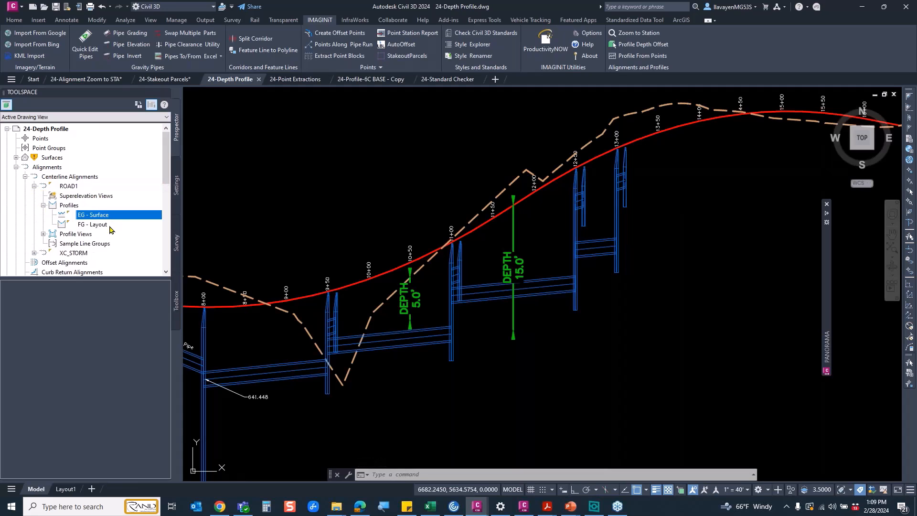
{"action": "left_click", "coordinate": [109, 226]}
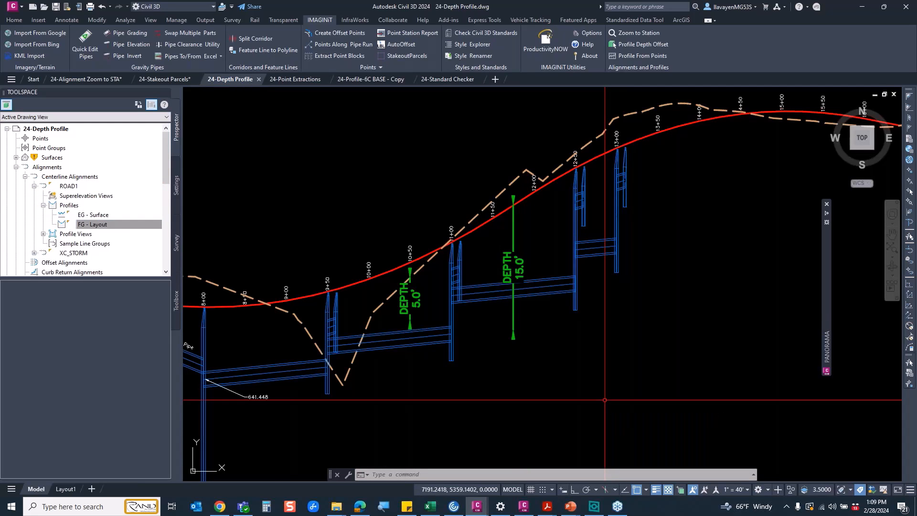
- Examine the vertical exaggeration in the graph settings of the profile view's Major Grids style
{"action": "scroll", "coordinate": [445, 301], "scroll_direction": "up", "scroll_amount": 2}
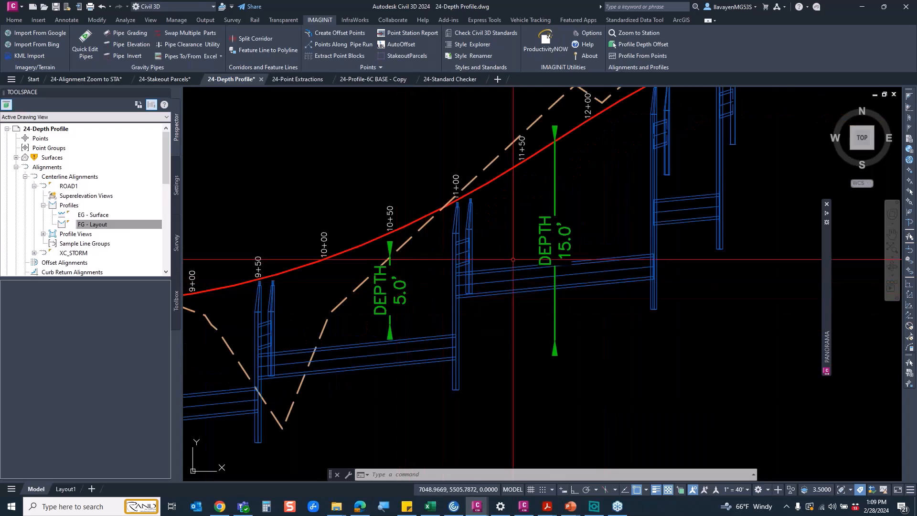
{"action": "scroll", "coordinate": [513, 259], "scroll_direction": "down", "scroll_amount": 3}
{"action": "scroll", "coordinate": [549, 320], "scroll_direction": "up", "scroll_amount": 2}
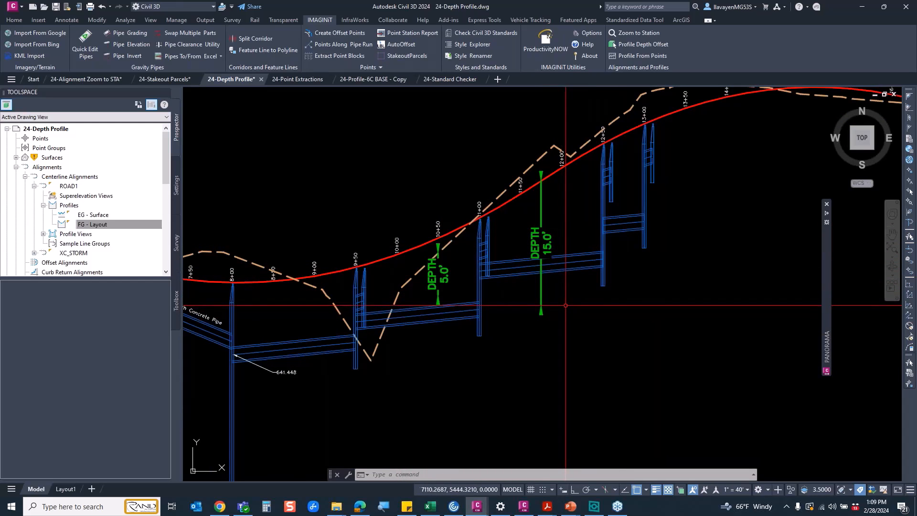
{"action": "scroll", "coordinate": [568, 306], "scroll_direction": "down", "scroll_amount": 4}
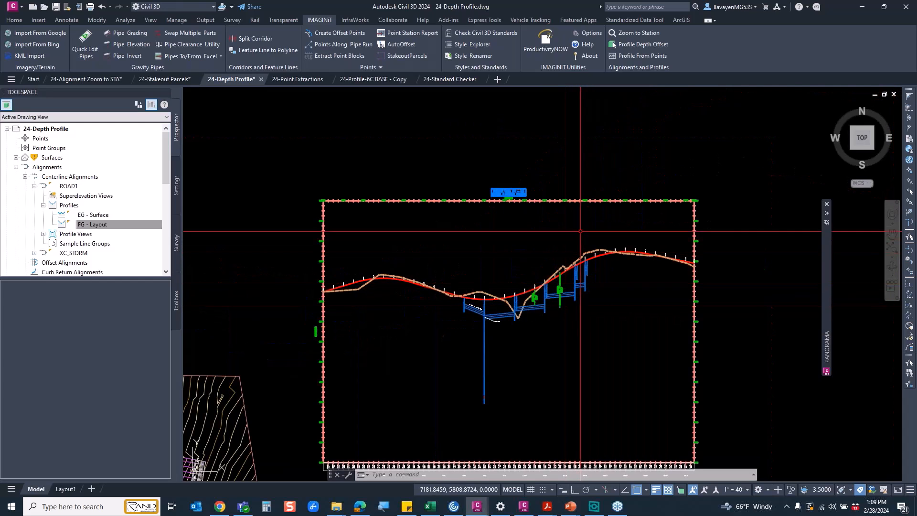
{"action": "left_click_drag", "start_coordinate": [581, 231], "coordinate": [444, 195]}
{"action": "right_click", "coordinate": [555, 184]}
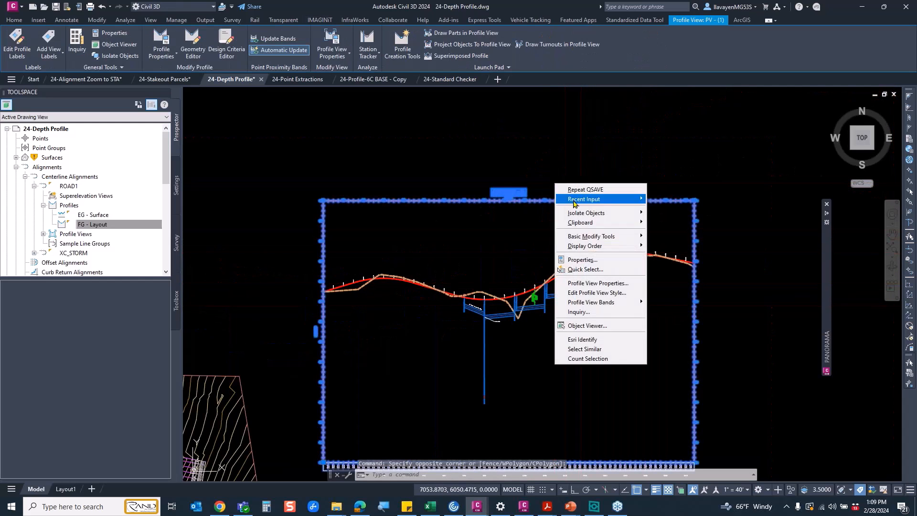
{"action": "left_click", "coordinate": [596, 283]}
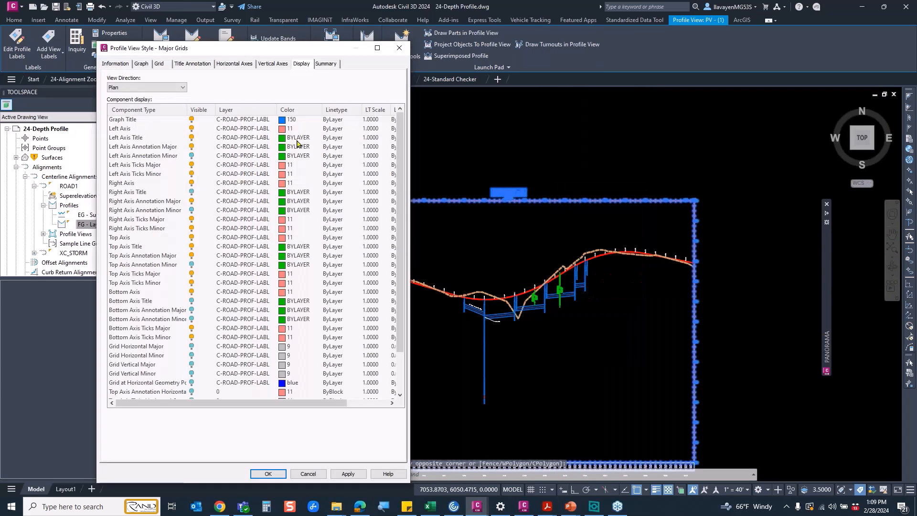
{"action": "left_click", "coordinate": [144, 65]}
{"action": "double_click", "coordinate": [325, 97]}
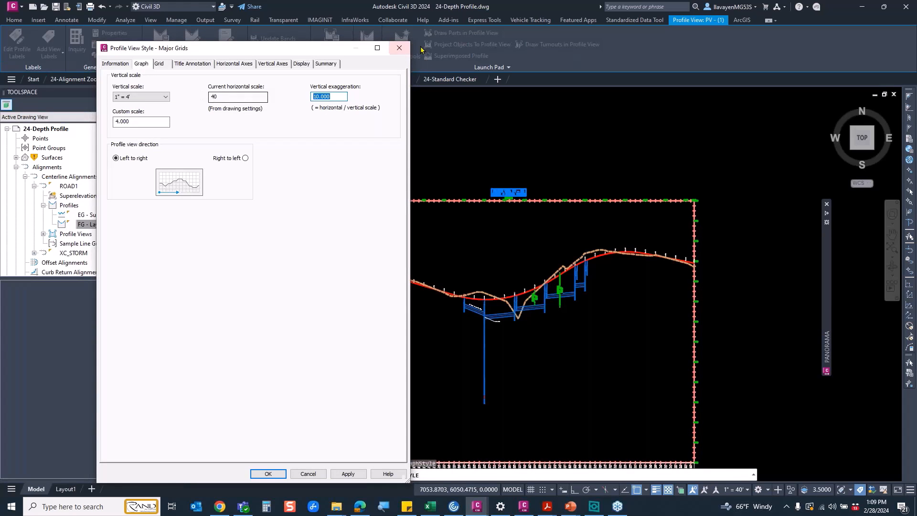
{"action": "left_click", "coordinate": [399, 48]}
{"action": "key", "text": "Escape"}
- Create a copy of the FG - Layout profile lowered by a depth of 15 with Profile Depth Offset
{"action": "scroll", "coordinate": [559, 292], "scroll_direction": "up", "scroll_amount": 4}
{"action": "scroll", "coordinate": [559, 292], "scroll_direction": "up", "scroll_amount": 6}
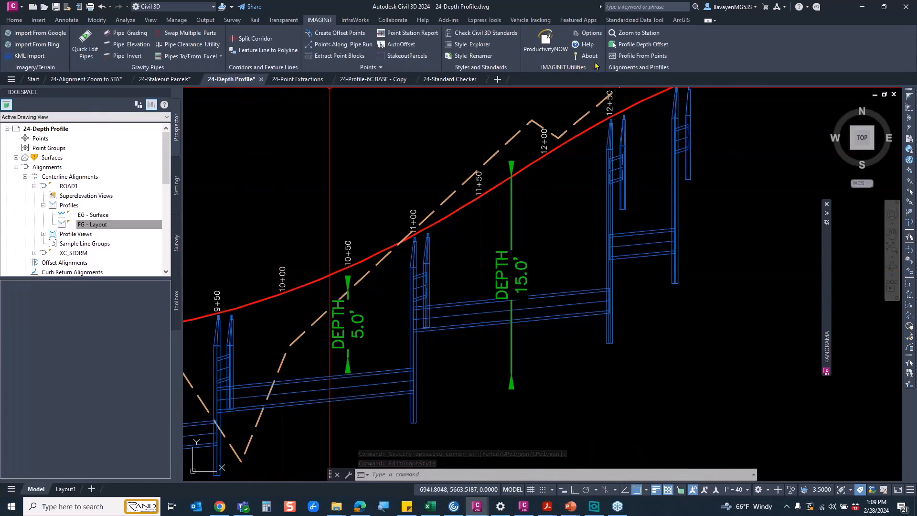
{"action": "left_click", "coordinate": [646, 46]}
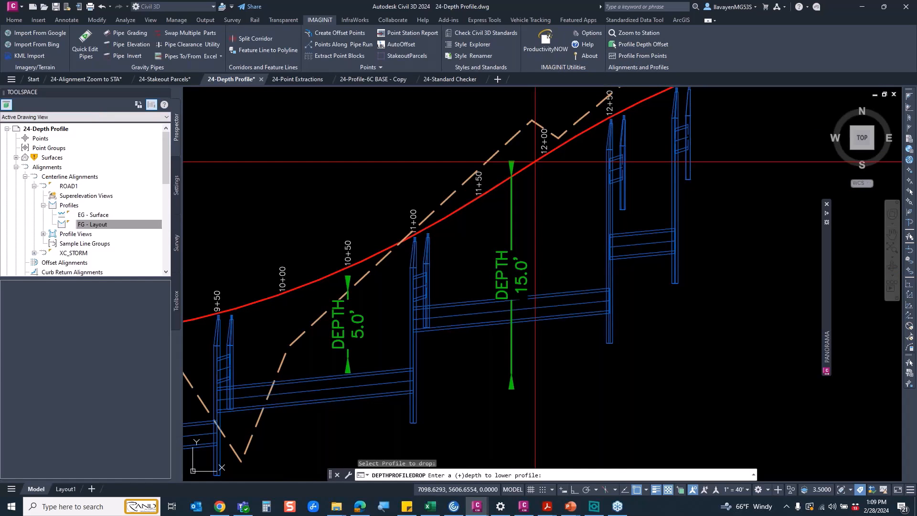
{"action": "left_click", "coordinate": [462, 475]}
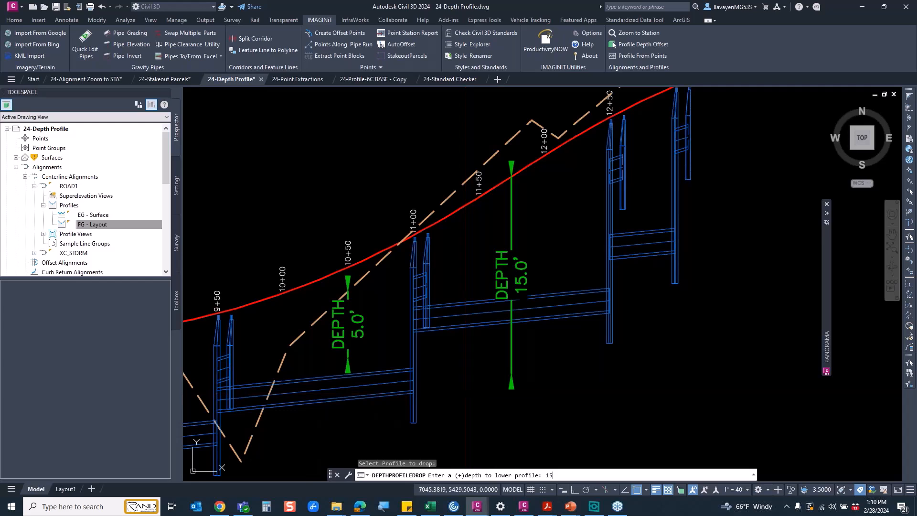
{"action": "key", "text": "Return"}
{"action": "scroll", "coordinate": [518, 341], "scroll_direction": "down", "scroll_amount": 2}
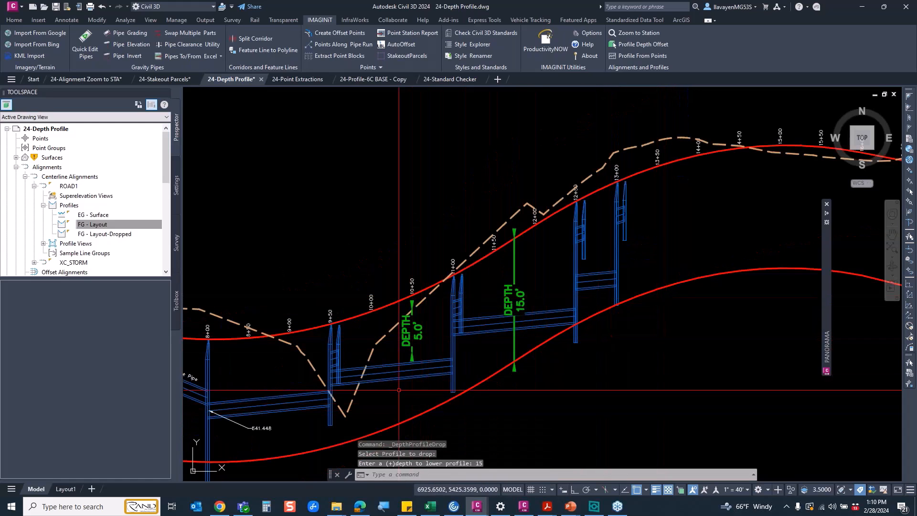
{"action": "middle_click_drag", "start_coordinate": [386, 337], "coordinate": [394, 313]}
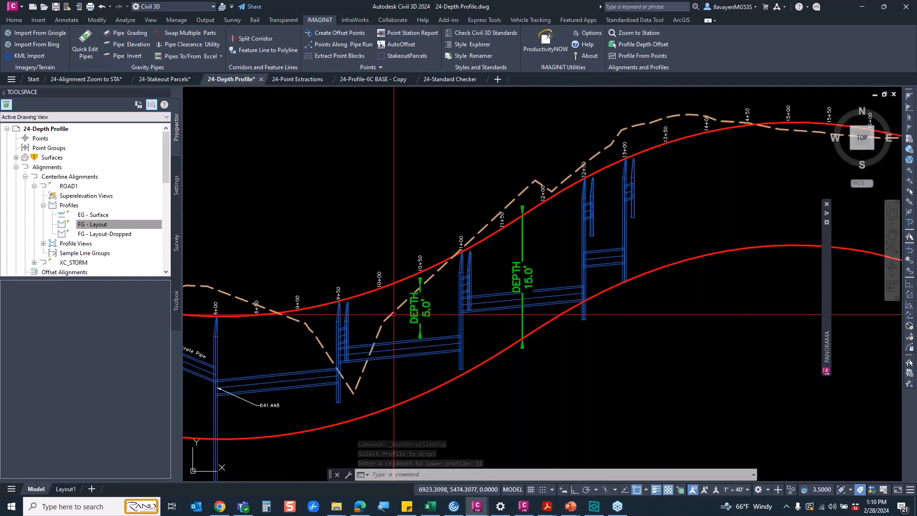
- Create a copy of the EG - Surface profile lowered by a depth of 5 with Profile Depth Offset
{"action": "left_click", "coordinate": [644, 45]}
{"action": "left_click", "coordinate": [390, 315]}
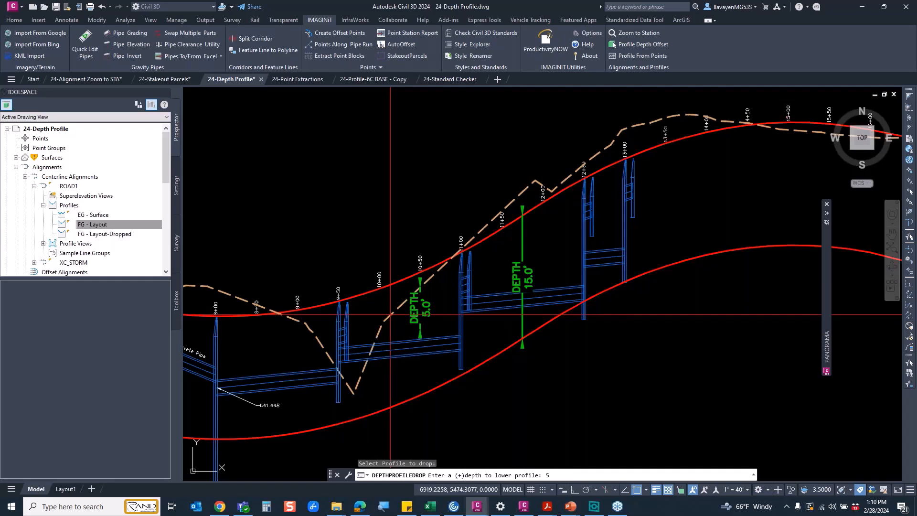
{"action": "key", "text": "Return"}
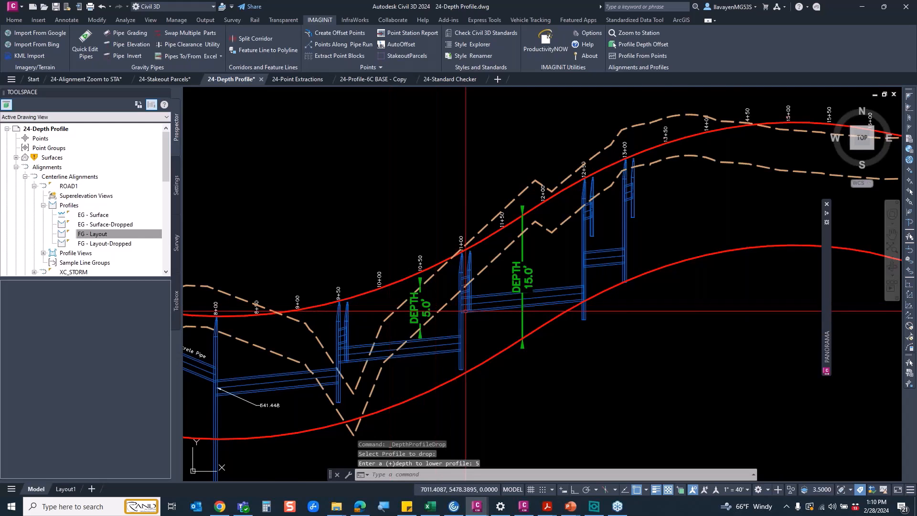
{"action": "scroll", "coordinate": [466, 312], "scroll_direction": "up", "scroll_amount": 2}
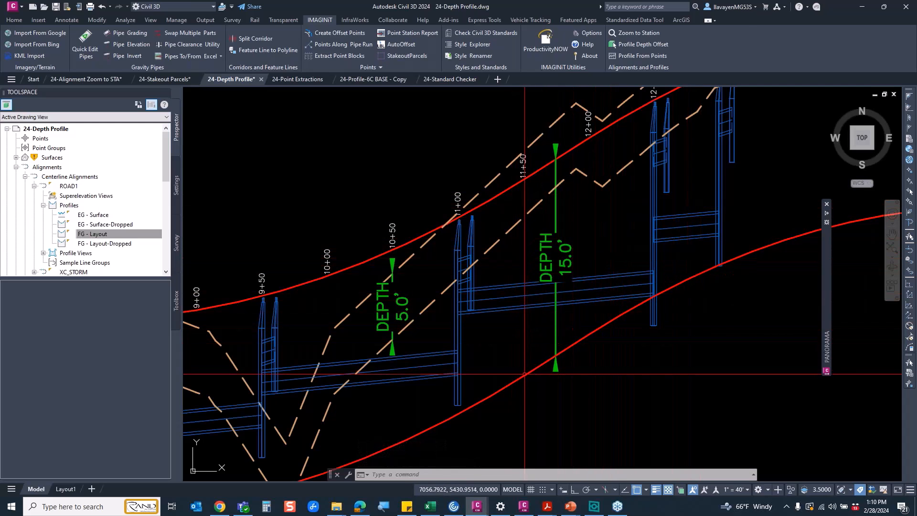
- Examine the name of the lowered finished ground profile in its profile properties and close them without changes
{"action": "left_click", "coordinate": [515, 387]}
{"action": "right_click", "coordinate": [523, 330]}
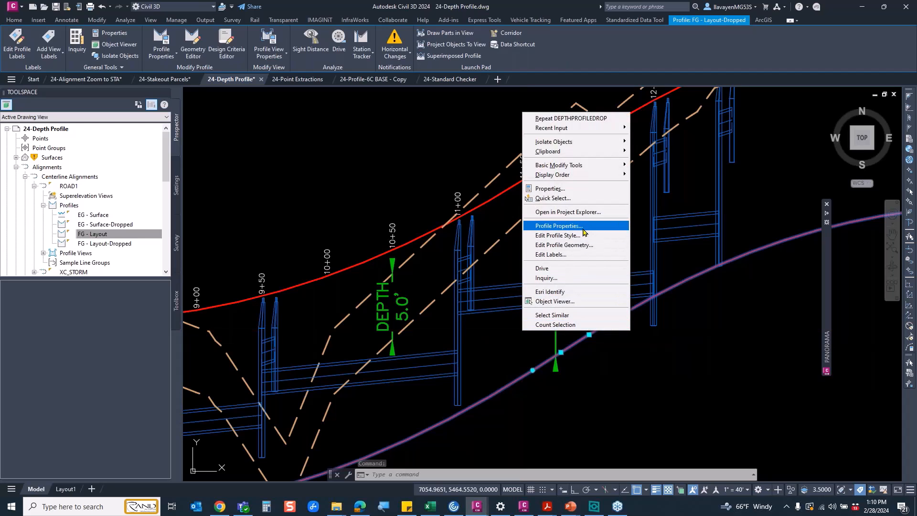
{"action": "left_click", "coordinate": [558, 226]}
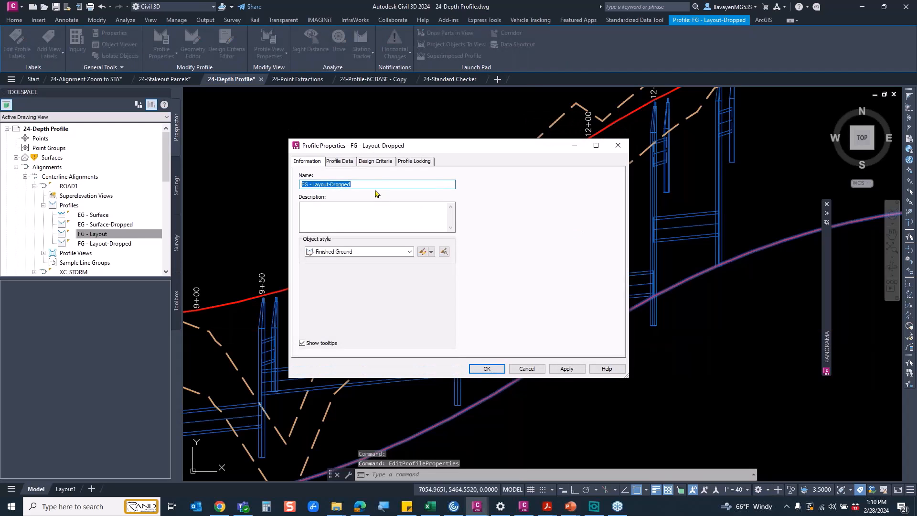
{"action": "left_click", "coordinate": [376, 185]}
{"action": "left_click_drag", "start_coordinate": [346, 184], "coordinate": [328, 185]}
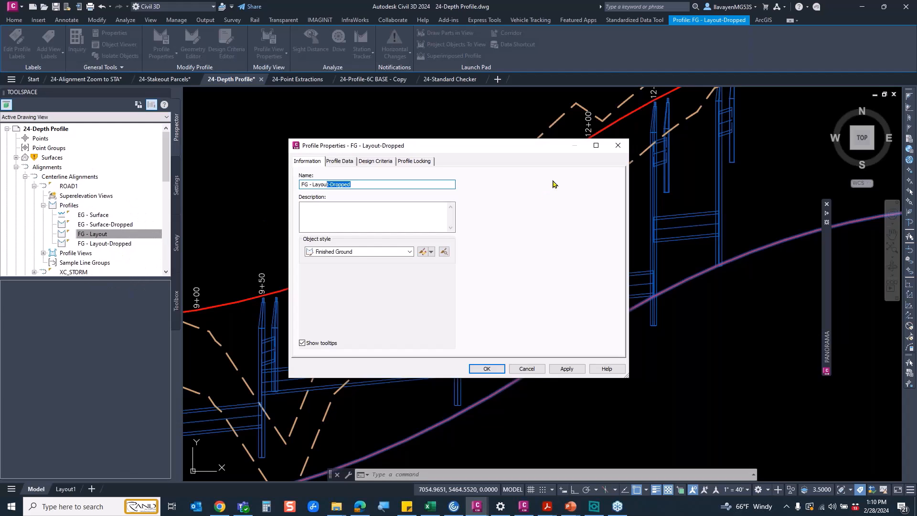
{"action": "left_click", "coordinate": [618, 146]}
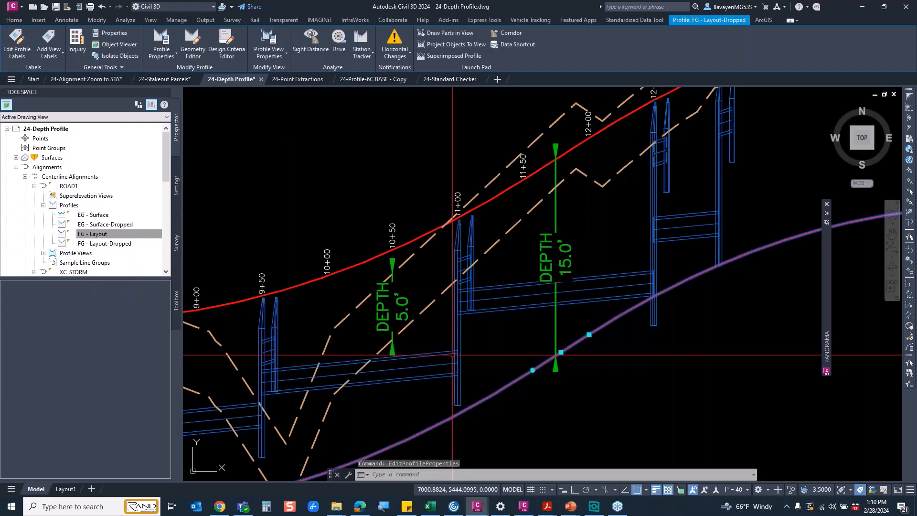
{"action": "scroll", "coordinate": [453, 361], "scroll_direction": "down", "scroll_amount": 2}
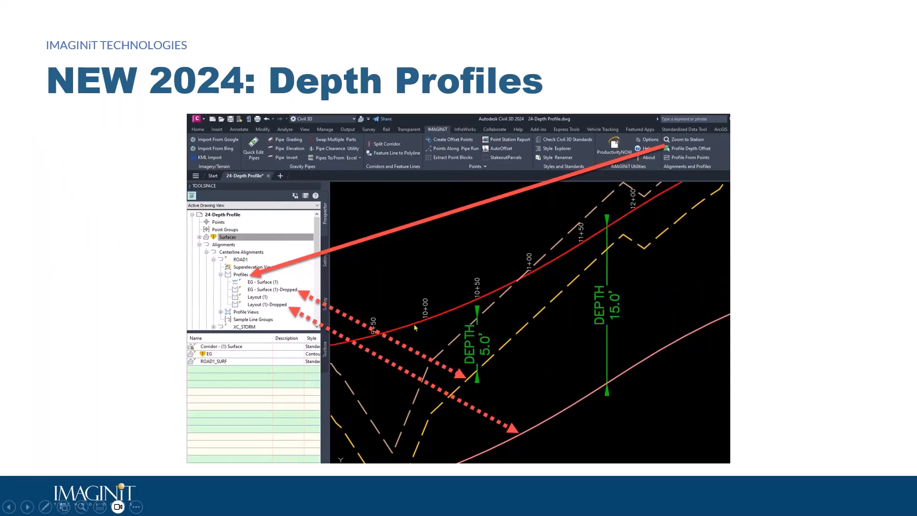
{"action": "key", "text": "Right"}
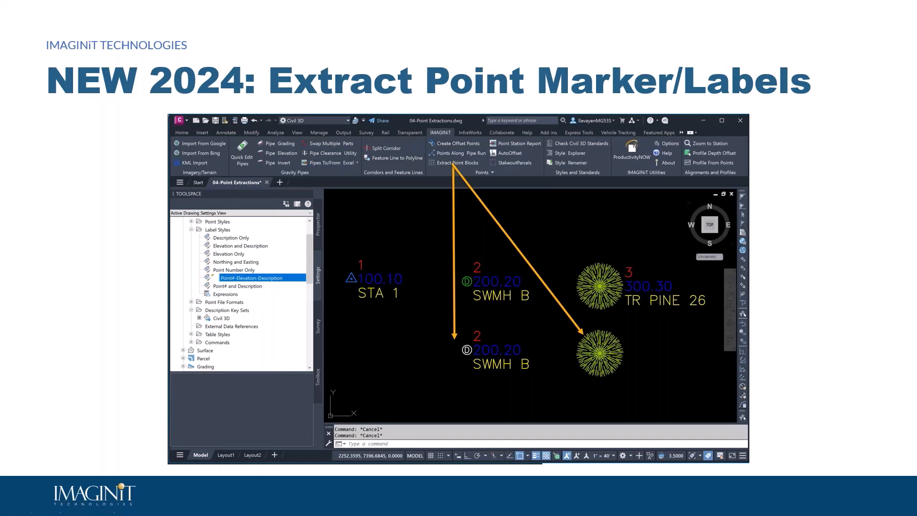
- Switch to the 24-Point Extractions drawing in Civil 3D and list the points of the _All Points group
{"action": "key", "text": "alt+Tab"}
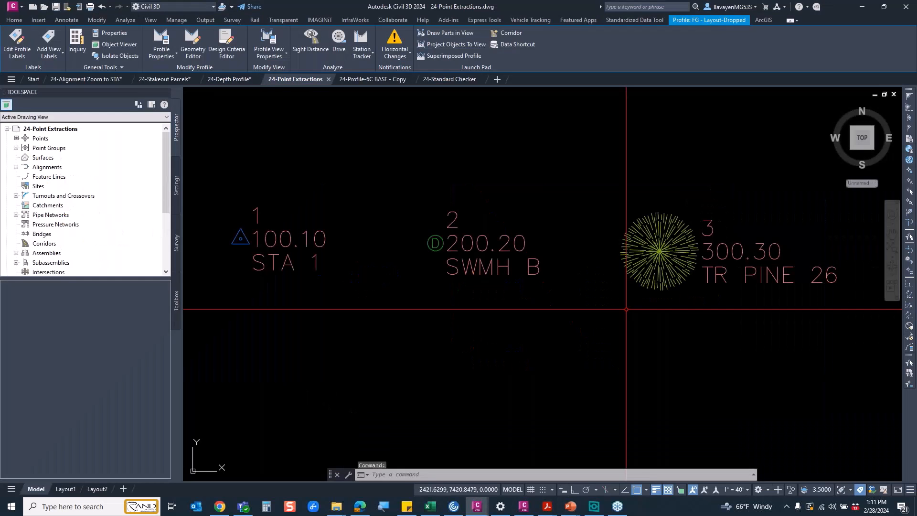
{"action": "double_click", "coordinate": [53, 149]}
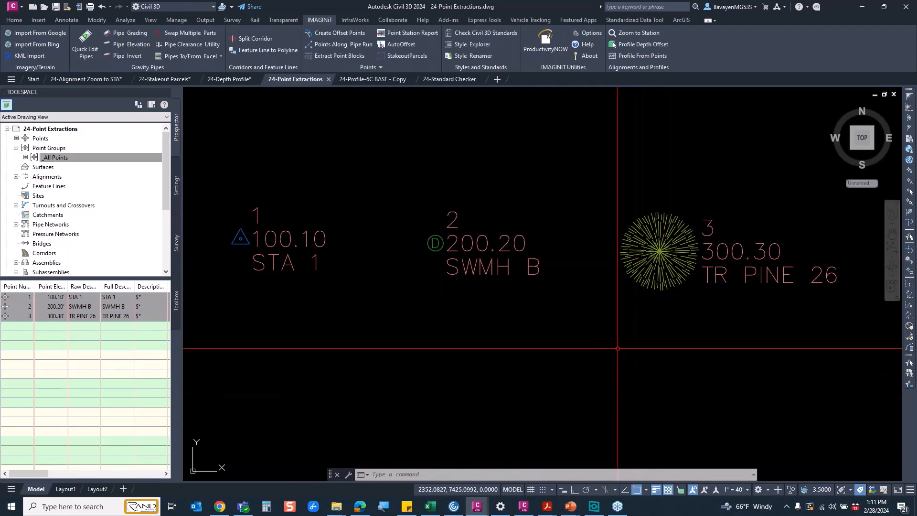
- Extract only the marker of point 3 (TR PINE 26) with Extract Point Blocks
{"action": "left_click", "coordinate": [327, 57]}
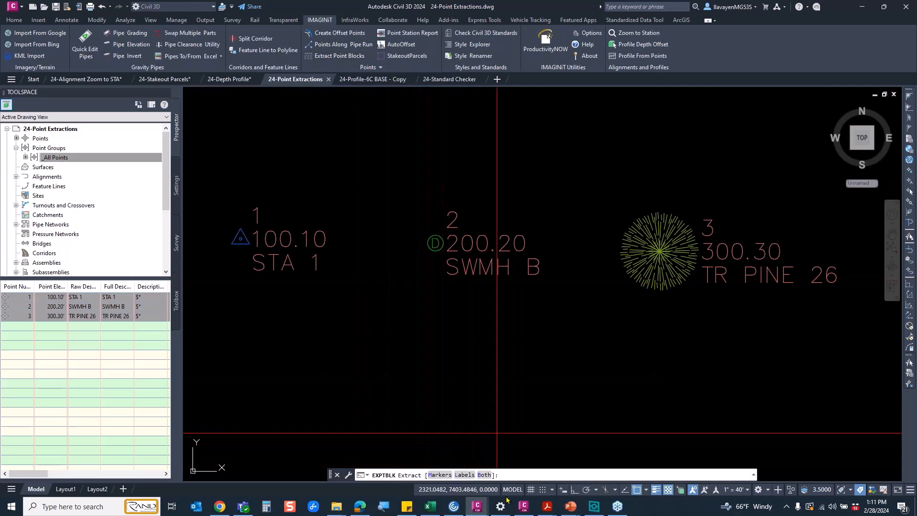
{"action": "left_click", "coordinate": [439, 475]}
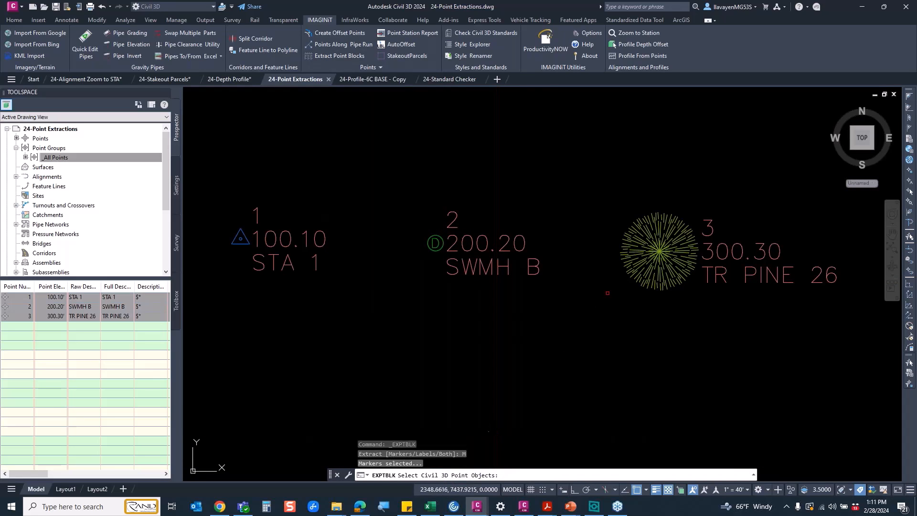
{"action": "left_click", "coordinate": [639, 259]}
{"action": "key", "text": "Return"}
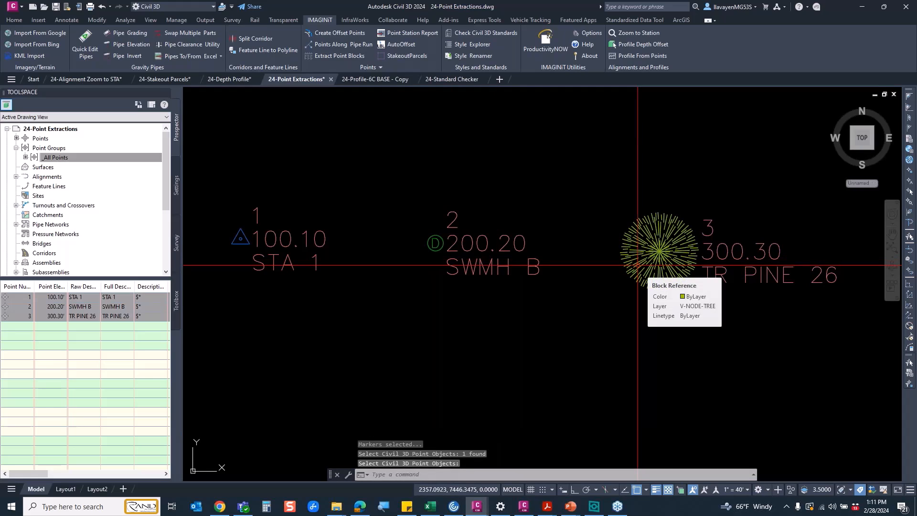
{"action": "key", "text": "Escape"}
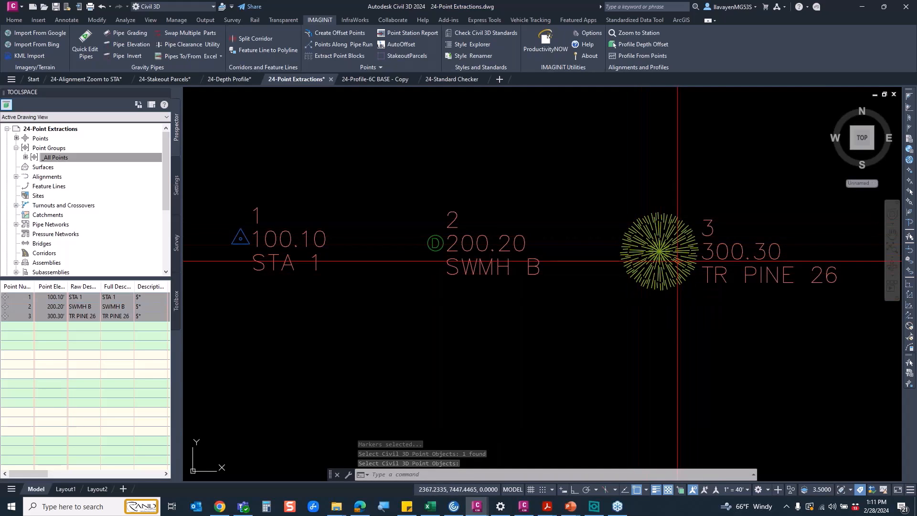
- Move the extracted tree block straight down, clear of point 3
{"action": "left_click", "coordinate": [598, 165]}
{"action": "left_click", "coordinate": [716, 364]}
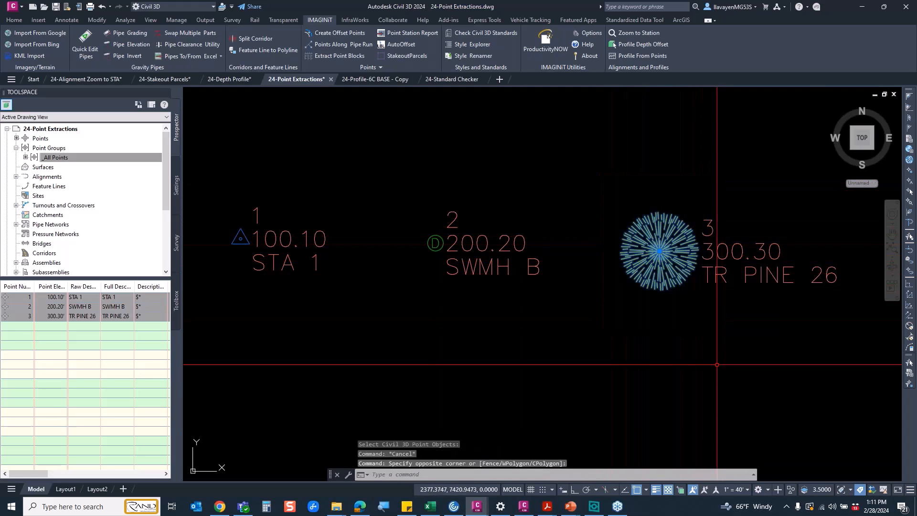
{"action": "left_click", "coordinate": [659, 252]}
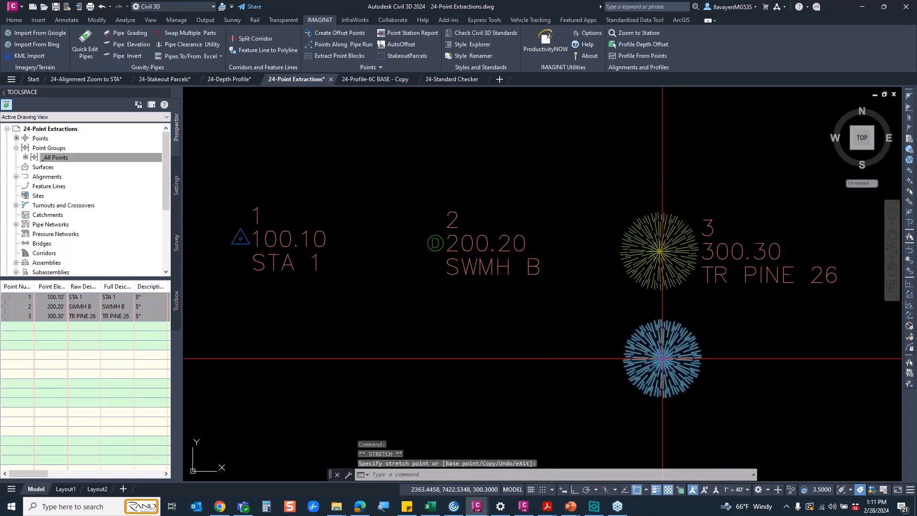
- Examine the properties of the extracted tree block and of COGO point 3 and close the properties display
{"action": "right_click", "coordinate": [560, 115]}
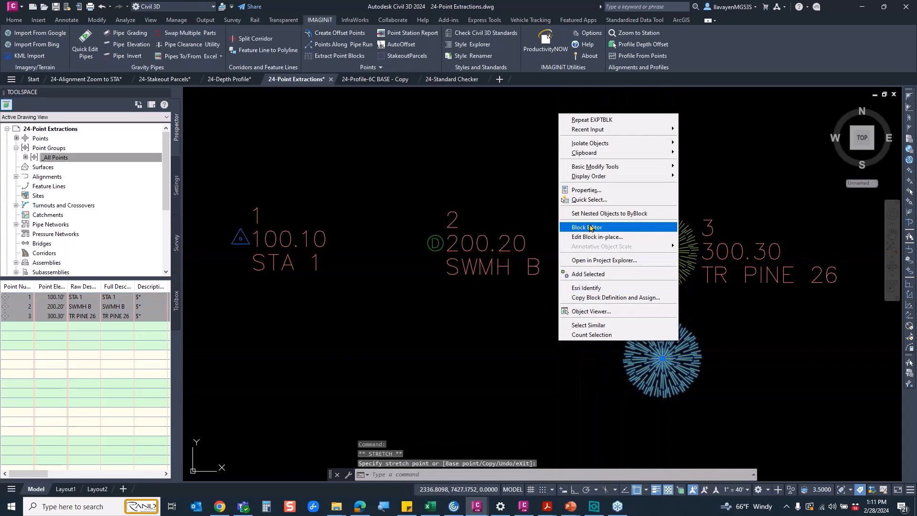
{"action": "left_click", "coordinate": [587, 189]}
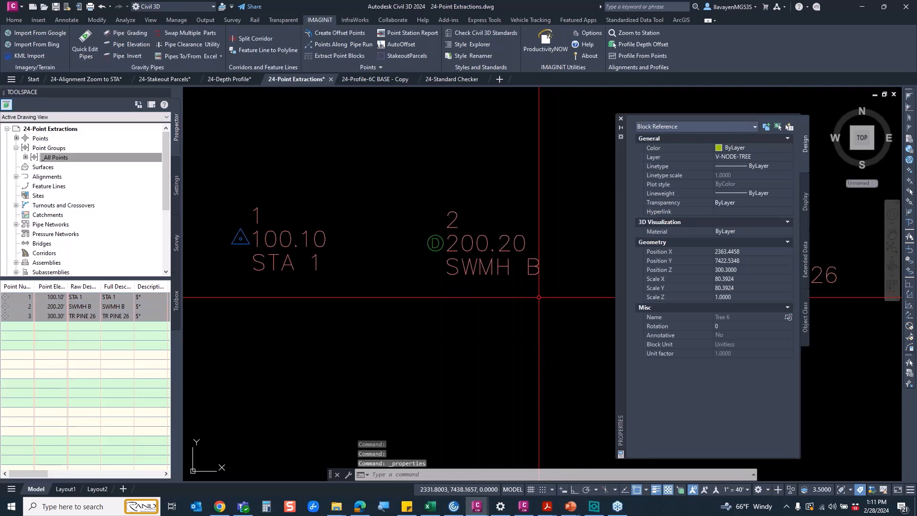
{"action": "middle_click_drag", "start_coordinate": [539, 297], "coordinate": [395, 279]}
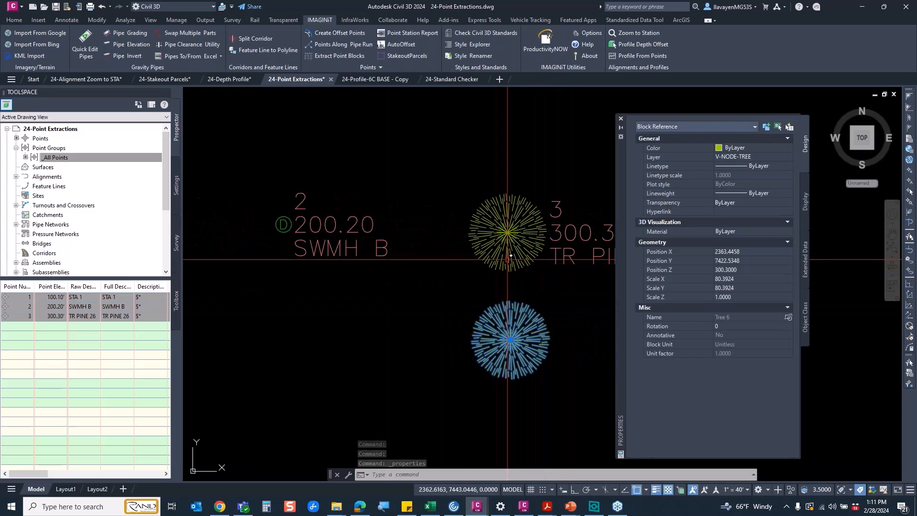
{"action": "key", "text": "Escape"}
{"action": "left_click", "coordinate": [509, 230]}
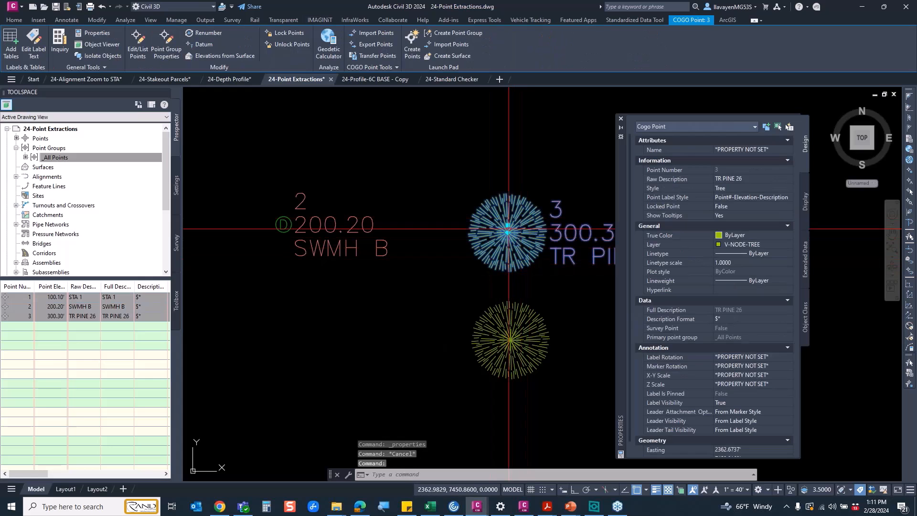
{"action": "key", "text": "Escape"}
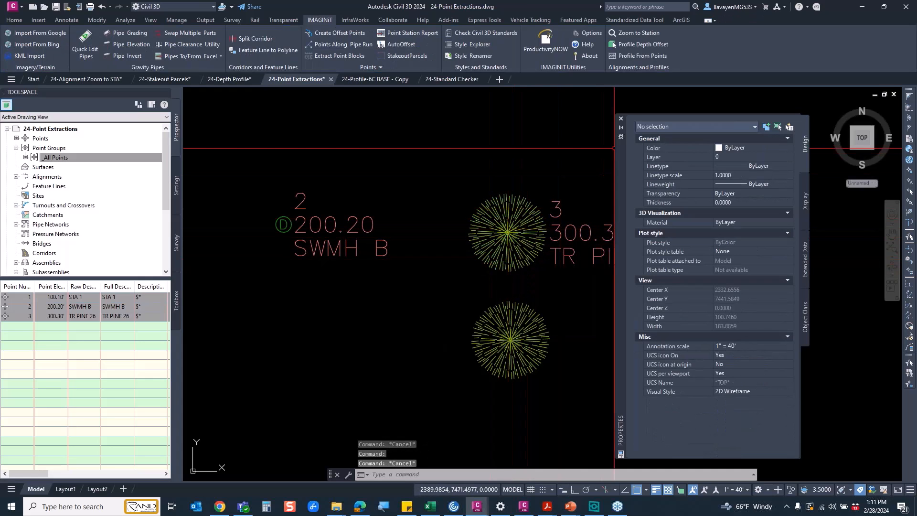
{"action": "key", "text": "ctrl+1"}
{"action": "mouse_move", "coordinate": [405, 230]}
{"action": "middle_mouse_down"}
{"action": "mouse_move", "coordinate": [510, 225]}
{"action": "mouse_move", "coordinate": [574, 202]}
{"action": "middle_mouse_up"}
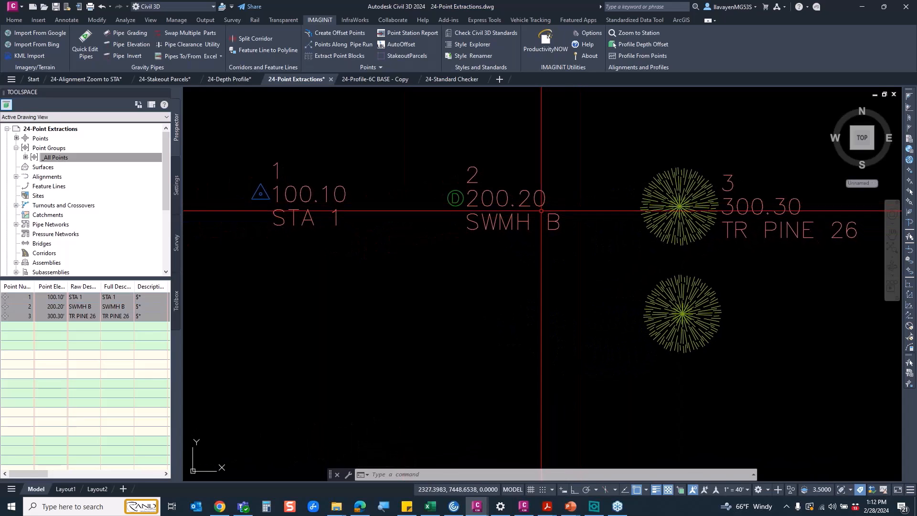
- Extract the label of point 2 (SWMH B) with the Labels option of Extract Point Blocks
{"action": "left_click", "coordinate": [337, 58]}
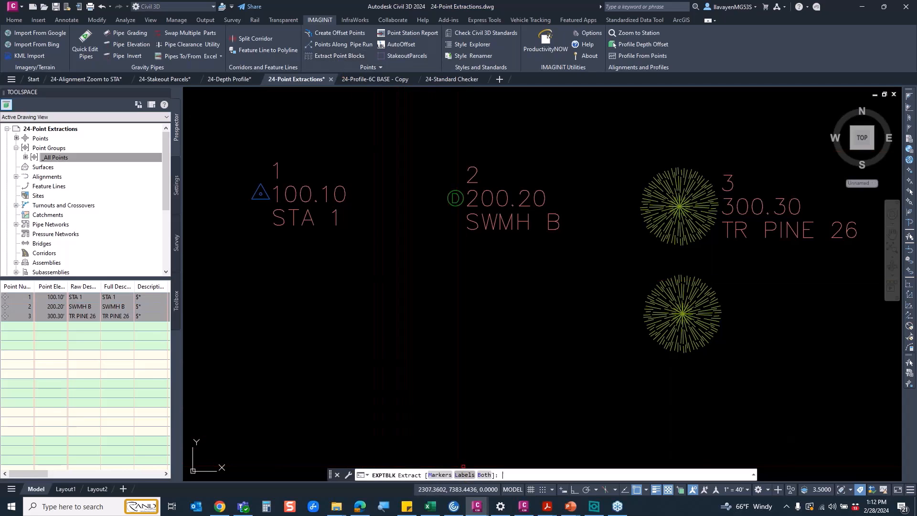
{"action": "left_click", "coordinate": [465, 475]}
{"action": "left_click", "coordinate": [539, 260]}
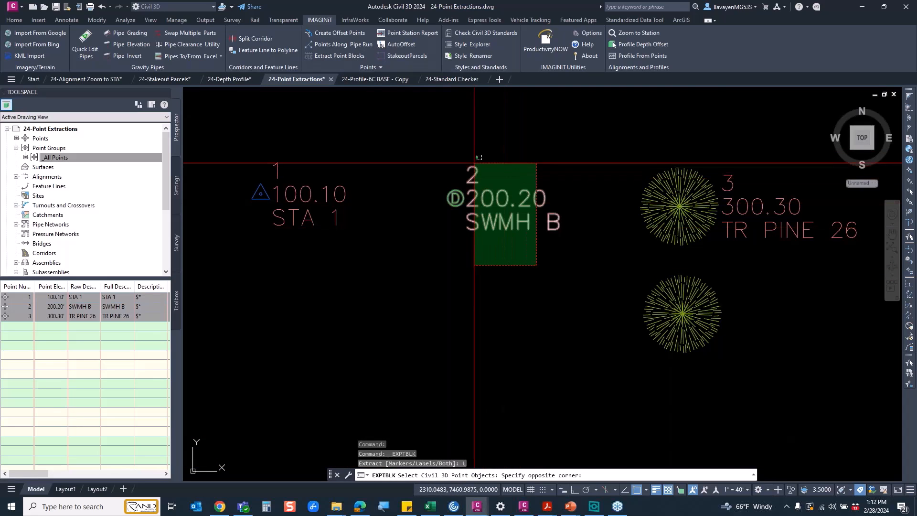
{"action": "left_click", "coordinate": [475, 165]}
{"action": "key", "text": "Return"}
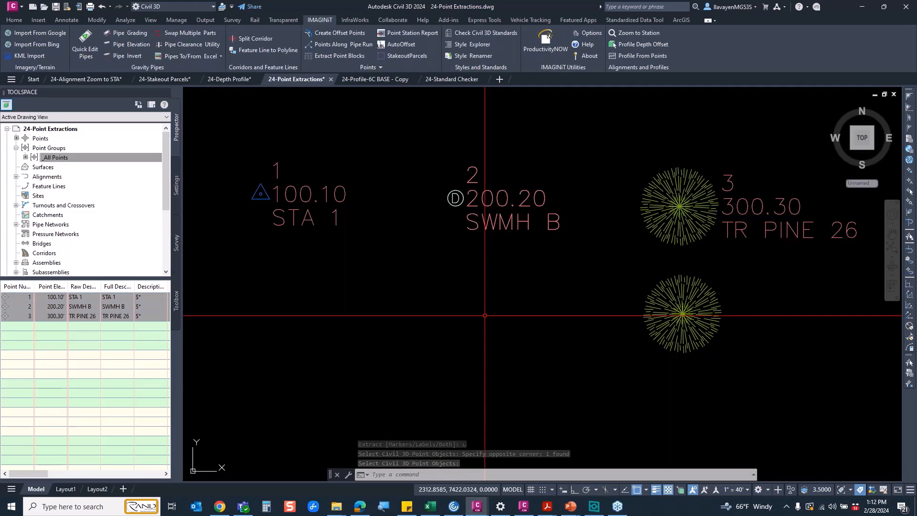
- Move the extracted SWMH B description text down and to the right of point 2
{"action": "left_click", "coordinate": [488, 226]}
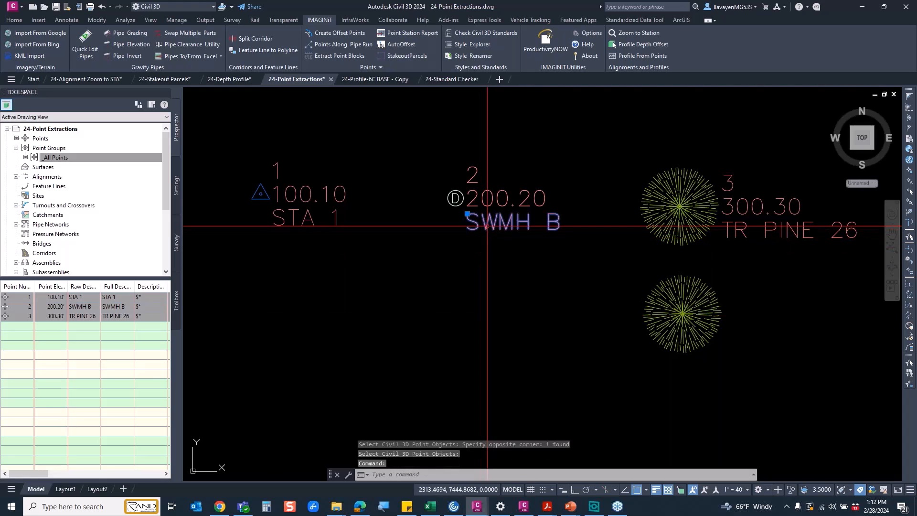
{"action": "type", "text": "m"}
{"action": "key", "text": "space"}
{"action": "left_click", "coordinate": [469, 228]}
{"action": "left_click", "coordinate": [530, 282]}
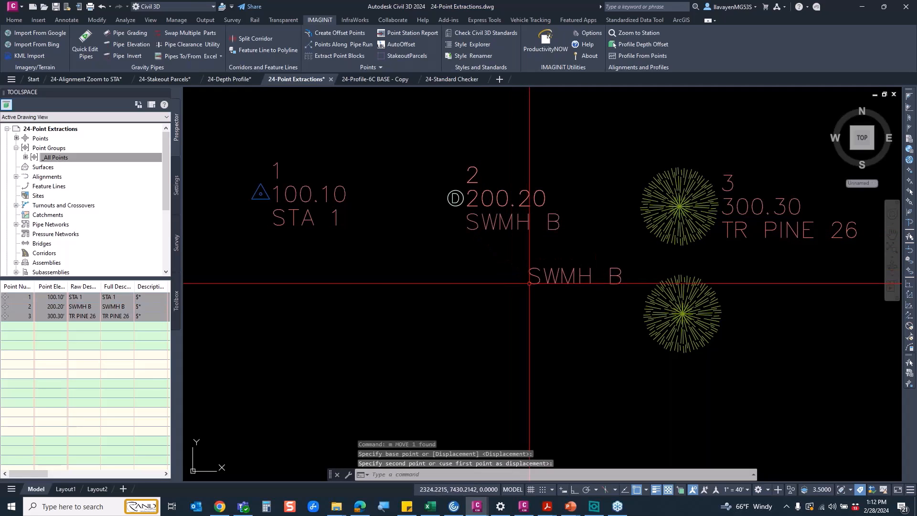
{"action": "key", "text": "Escape"}
- Move the extracted 200.20 elevation text above point 2's label
{"action": "type", "text": "m"}
{"action": "key", "text": "space"}
{"action": "left_click", "coordinate": [510, 206]}
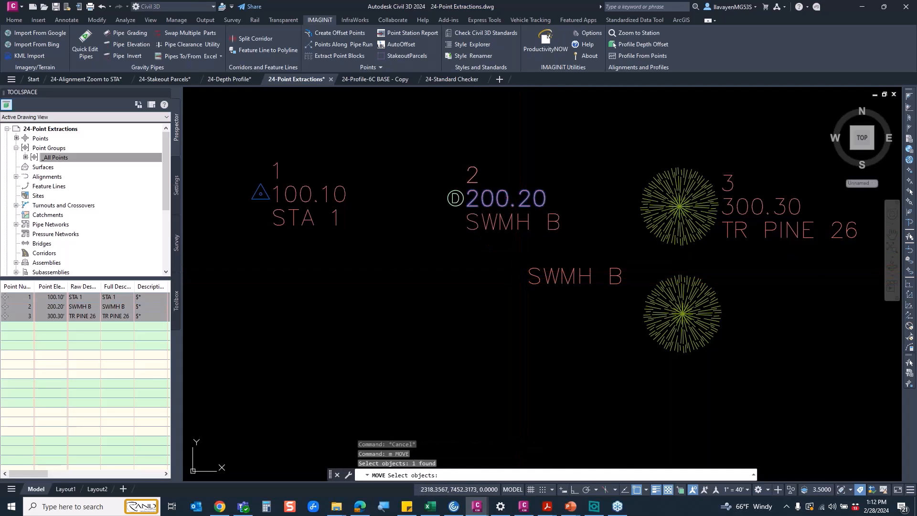
{"action": "key", "text": "space"}
{"action": "left_click", "coordinate": [542, 189]}
{"action": "left_click", "coordinate": [568, 139]}
{"action": "key", "text": "Escape"}
- Move the extracted point number 2 text up and to the left of point 2
{"action": "type", "text": "m"}
{"action": "key", "text": "space"}
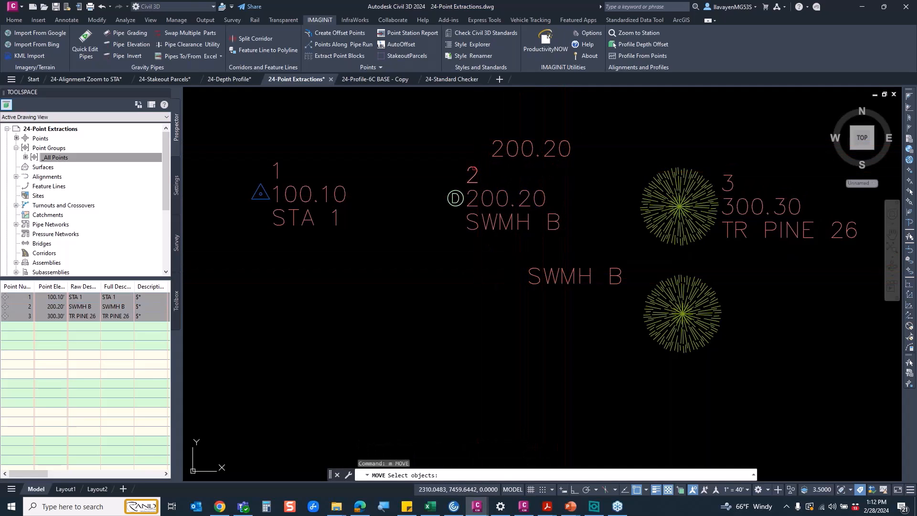
{"action": "left_click", "coordinate": [472, 175]}
{"action": "key", "text": "space"}
{"action": "left_click", "coordinate": [477, 167]}
{"action": "left_click", "coordinate": [442, 139]}
{"action": "key", "text": "Escape"}
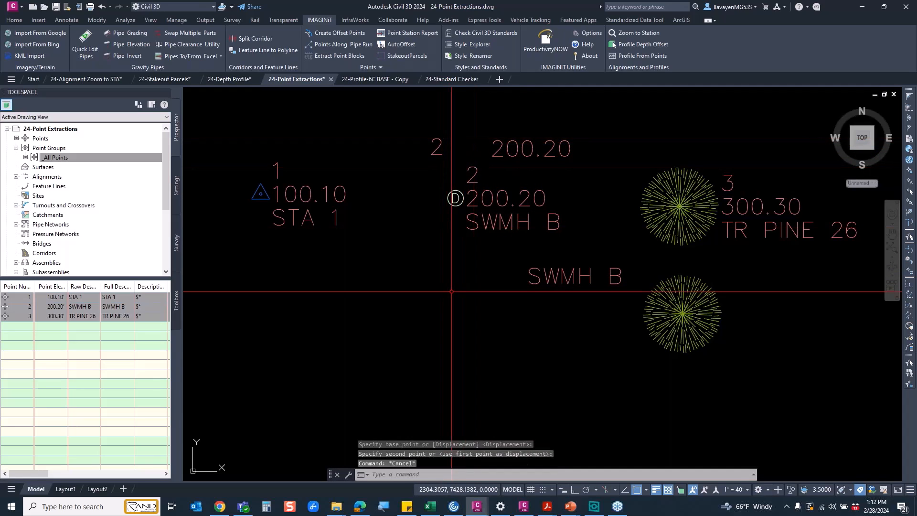
- Move the extracted circle and letter D of point 2's marker down and to the left of the point
{"action": "type", "text": "m"}
{"action": "key", "text": "space"}
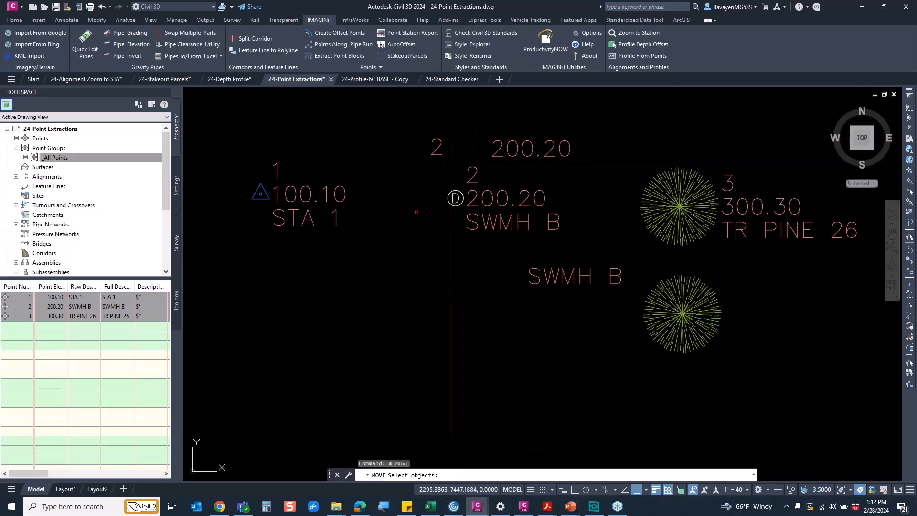
{"action": "left_click", "coordinate": [414, 185]}
{"action": "left_click", "coordinate": [483, 221]}
{"action": "key", "text": "space"}
{"action": "left_click", "coordinate": [457, 307]}
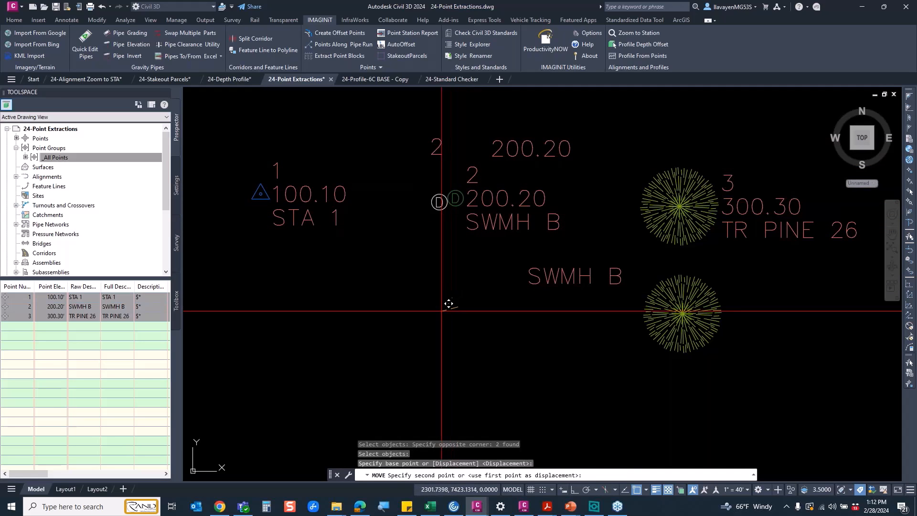
{"action": "key", "text": "Escape"}
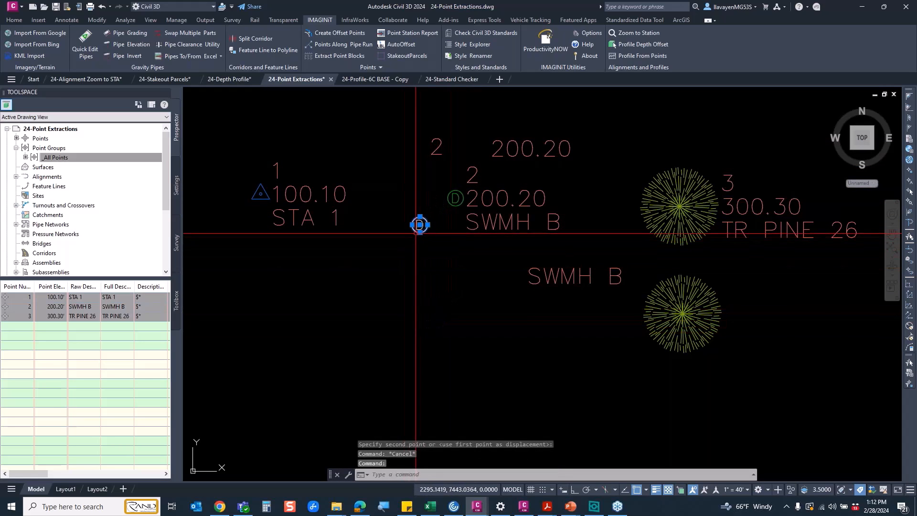
{"action": "key", "text": "Escape"}
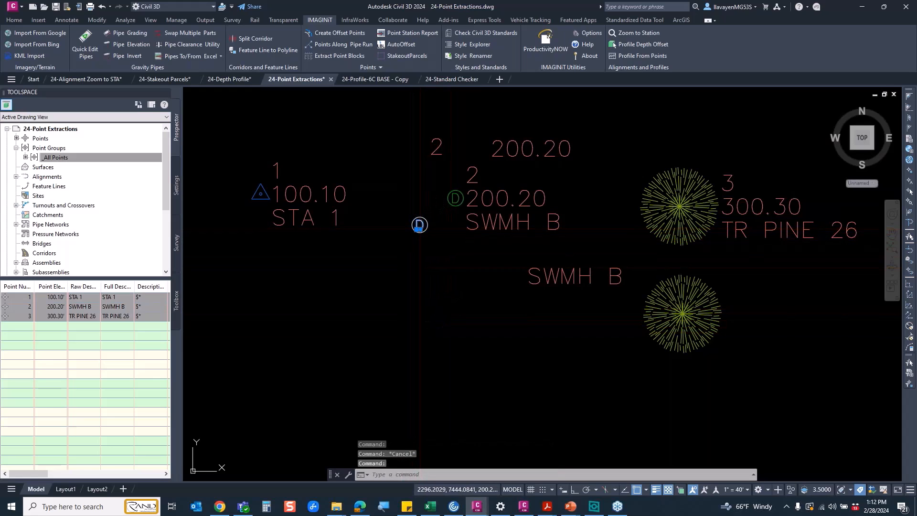
- Examine the properties of the extracted SWMH B text and of the marker's letter D, and close the properties display
{"action": "double_click", "coordinate": [420, 224]}
{"action": "key", "text": "Escape"}
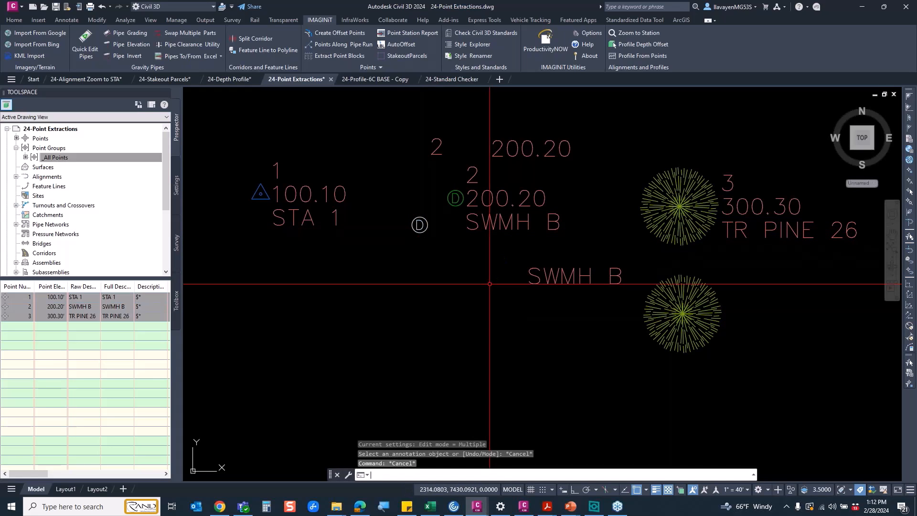
{"action": "type", "text": "pr"}
{"action": "key", "text": "Return"}
{"action": "left_click", "coordinate": [545, 300]}
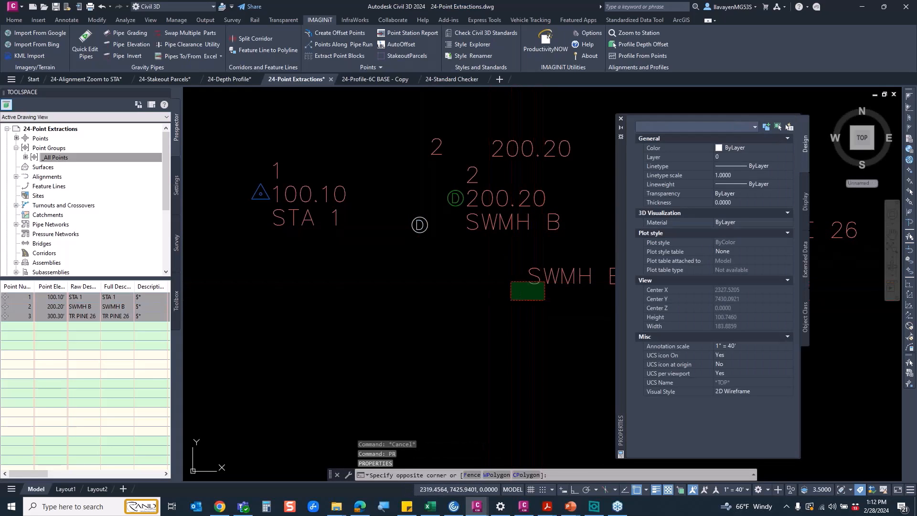
{"action": "left_click", "coordinate": [511, 282]}
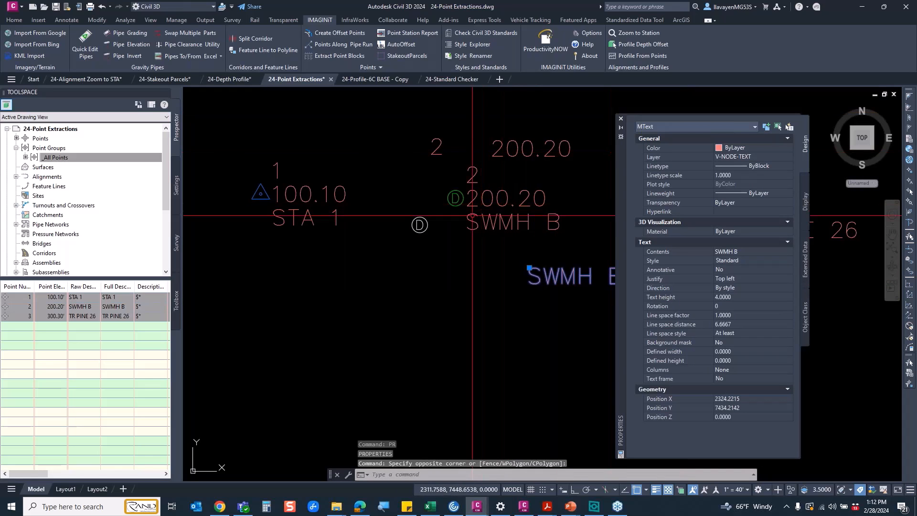
{"action": "key", "text": "Escape"}
{"action": "left_click", "coordinate": [420, 224]}
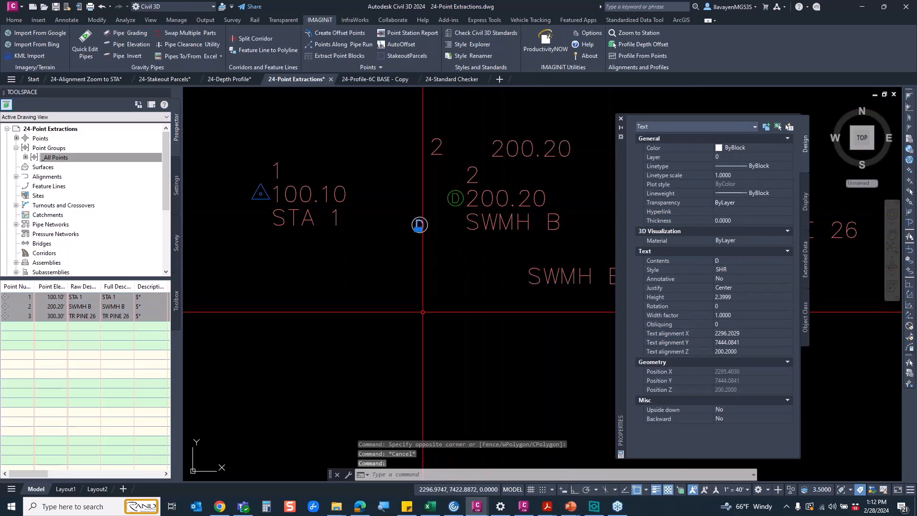
{"action": "left_click", "coordinate": [620, 119]}
{"action": "key", "text": "Escape"}
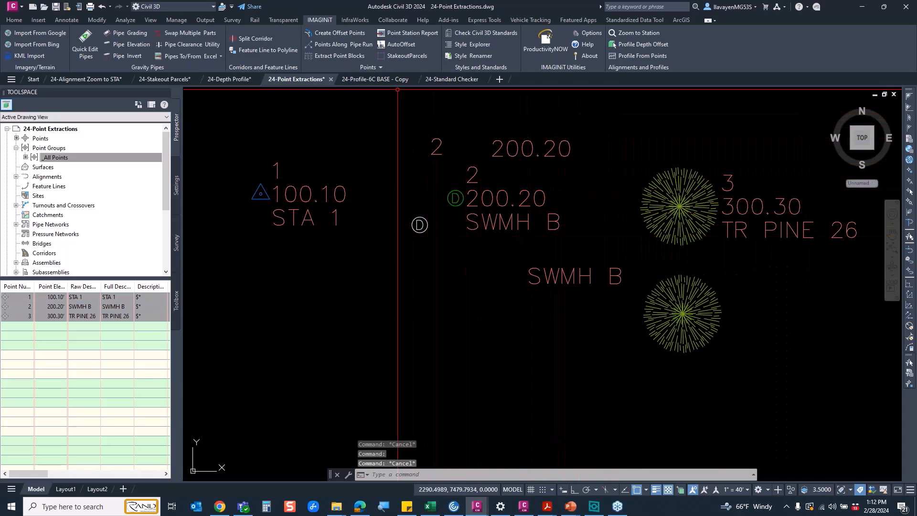
- Extract only the marker of point 2 (SWMH B) with Extract Point Blocks
{"action": "left_click", "coordinate": [356, 56]}
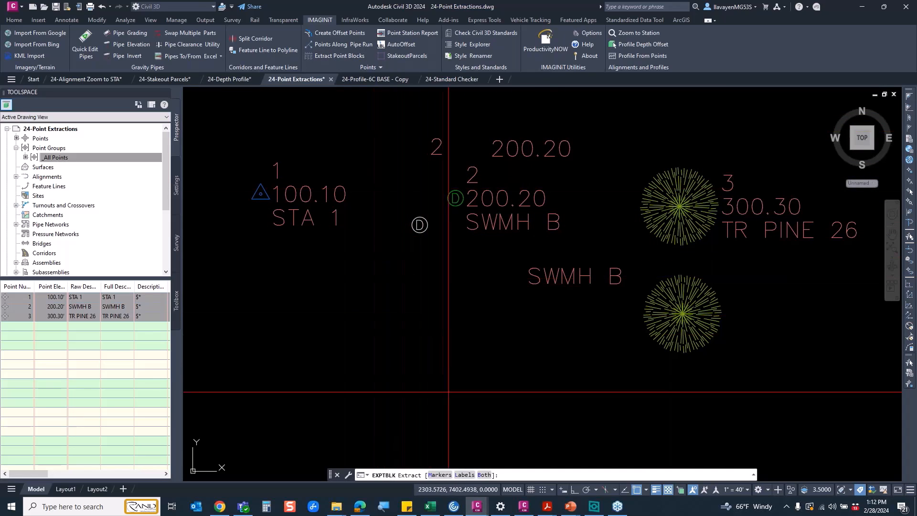
{"action": "left_click", "coordinate": [440, 474]}
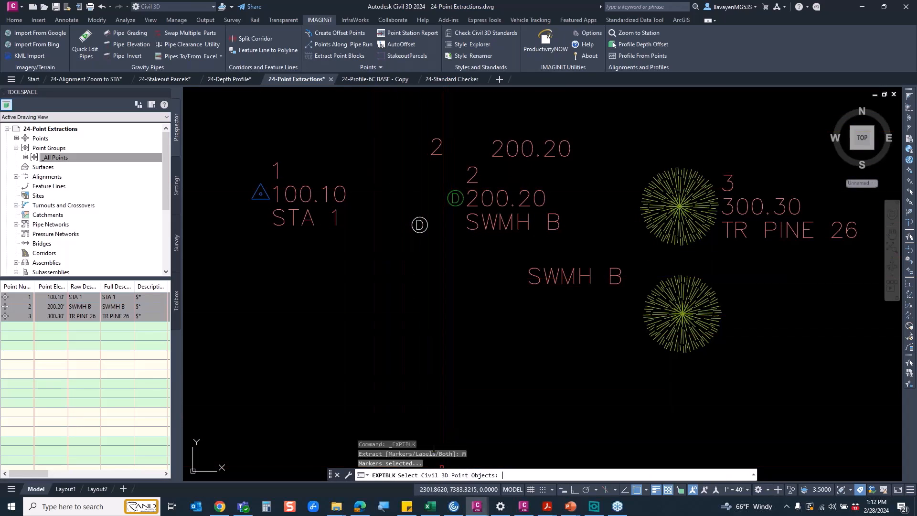
{"action": "left_click", "coordinate": [456, 198]}
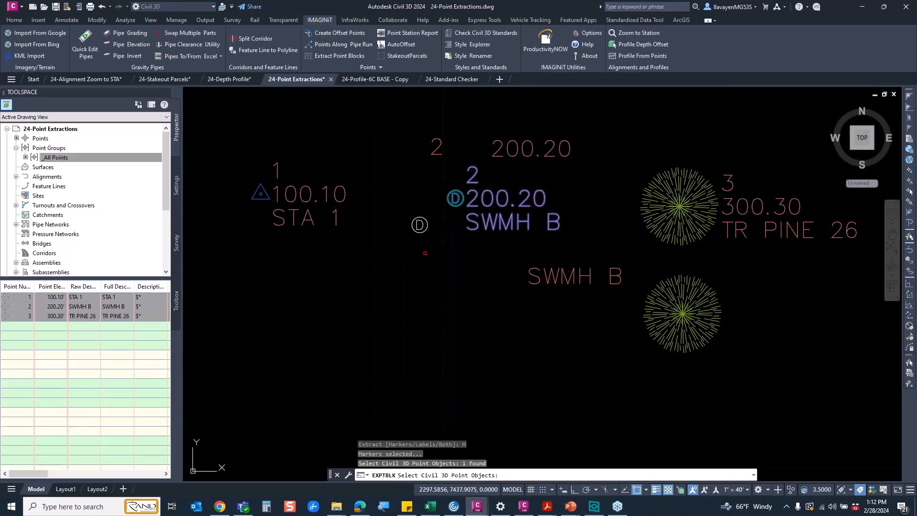
{"action": "key", "text": "Return"}
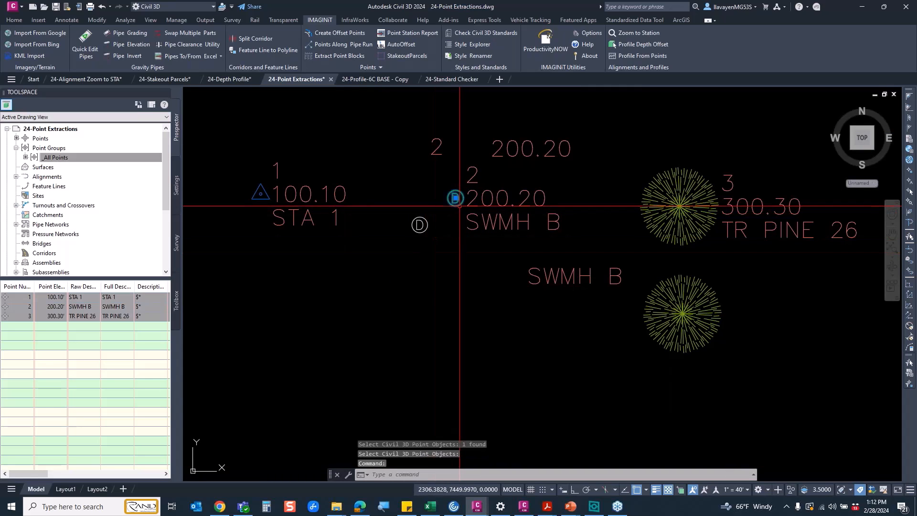
- Move the extracted green D marker block straight down below point 2 and display its properties
{"action": "left_click", "coordinate": [460, 206]}
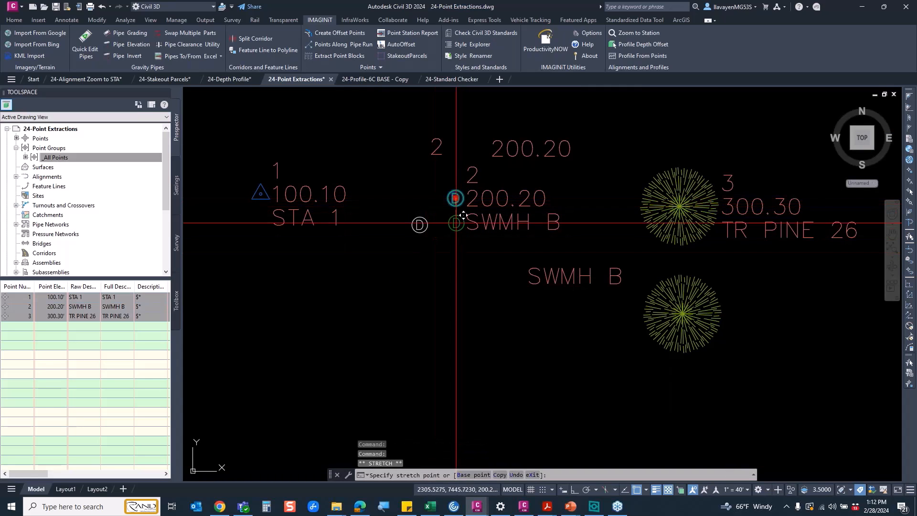
{"action": "right_click", "coordinate": [463, 279]}
{"action": "left_click", "coordinate": [511, 126]}
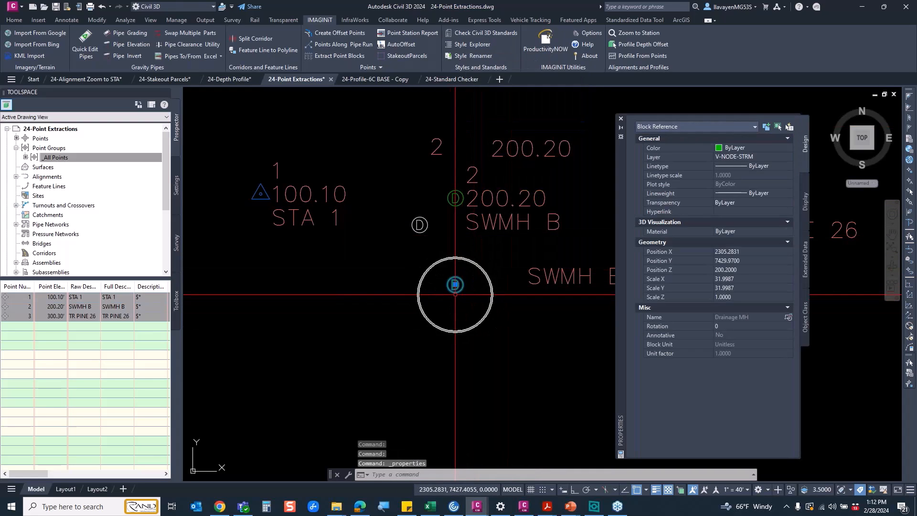
- Review the command history of the marker extraction
{"action": "key", "text": "F2"}
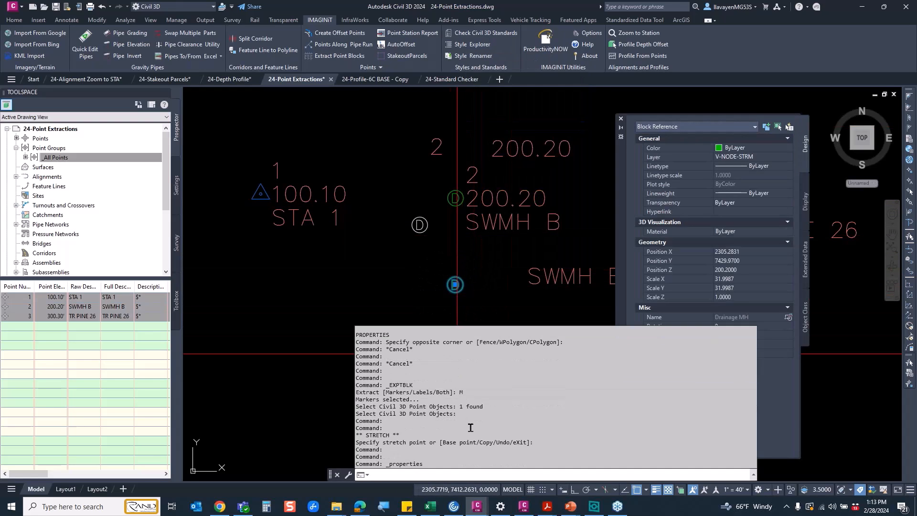
{"action": "scroll", "coordinate": [451, 387], "scroll_direction": "up", "scroll_amount": 7}
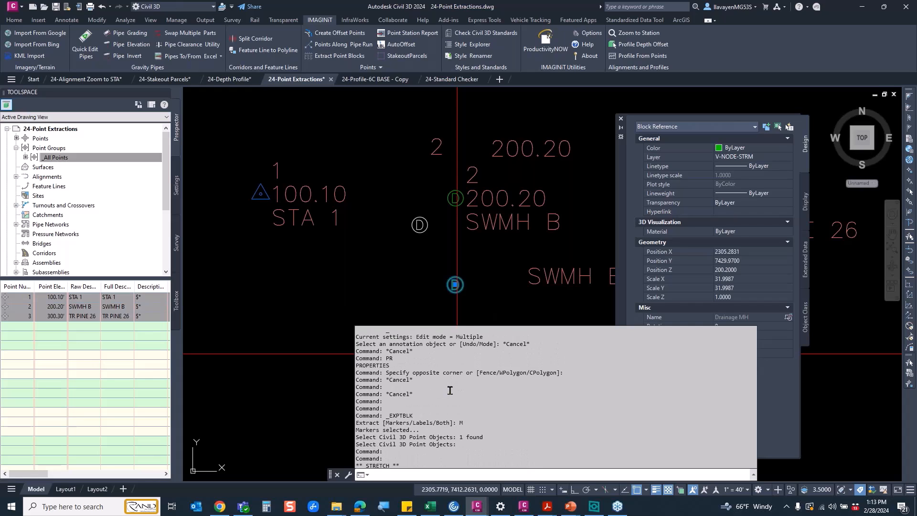
{"action": "key", "text": "F2"}
{"action": "left_click", "coordinate": [339, 55]}
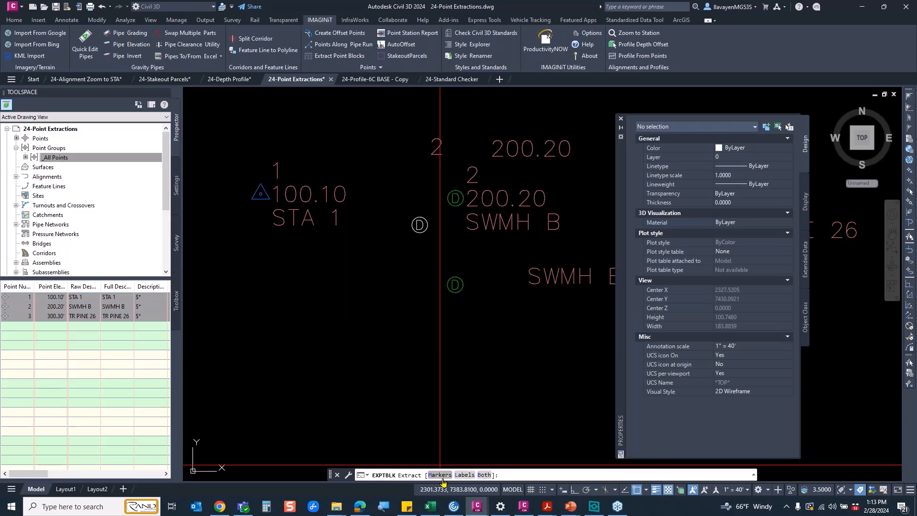
{"action": "mouse_move", "coordinate": [443, 478]}
{"action": "left_mouse_down"}
{"action": "mouse_move", "coordinate": [469, 390]}
{"action": "mouse_move", "coordinate": [460, 287]}
{"action": "mouse_move", "coordinate": [479, 214]}
{"action": "left_mouse_up"}
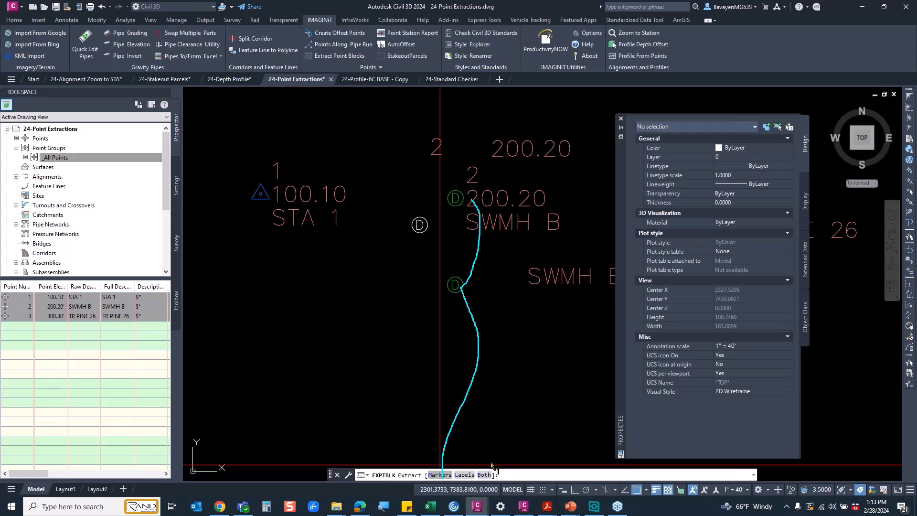
{"action": "mouse_move", "coordinate": [473, 468]}
{"action": "left_mouse_down"}
{"action": "mouse_move", "coordinate": [459, 481]}
{"action": "mouse_move", "coordinate": [471, 464]}
{"action": "mouse_move", "coordinate": [379, 322]}
{"action": "mouse_move", "coordinate": [400, 229]}
{"action": "mouse_move", "coordinate": [405, 243]}
{"action": "left_mouse_up"}
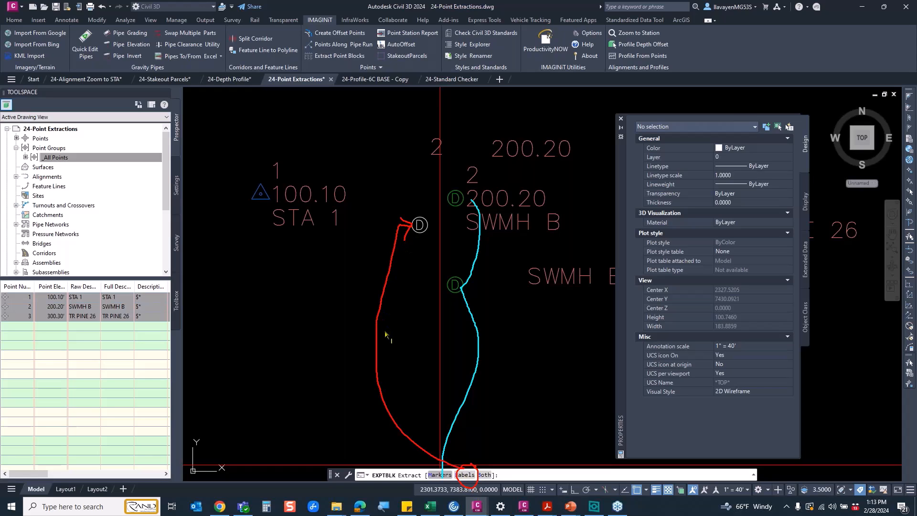
{"action": "key", "text": "Escape"}
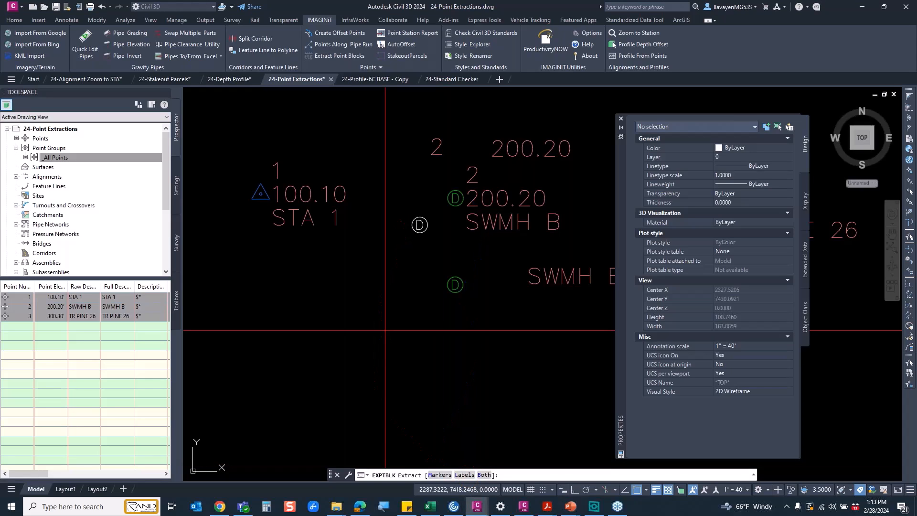
- Extract both the marker and the labels of point 1 (STA 1) with Extract Point Blocks
{"action": "left_click", "coordinate": [336, 56]}
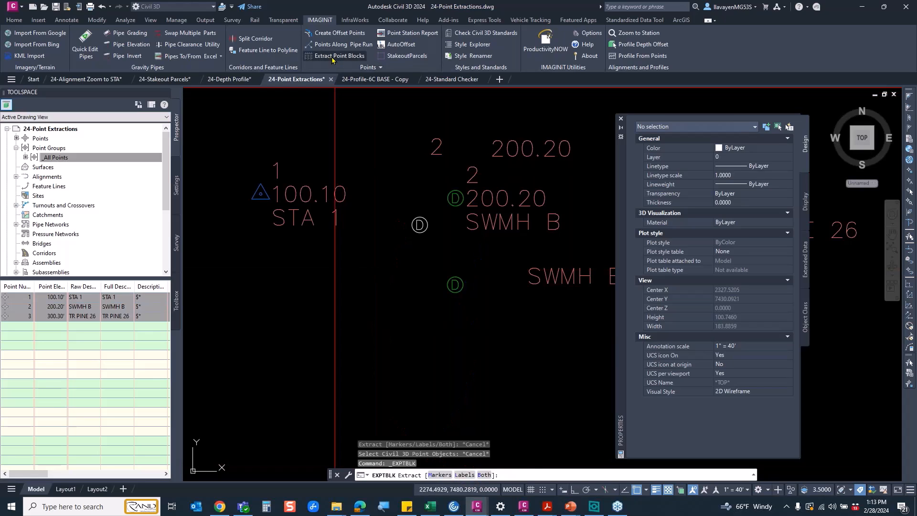
{"action": "type", "text": "B"}
{"action": "key", "text": "Return"}
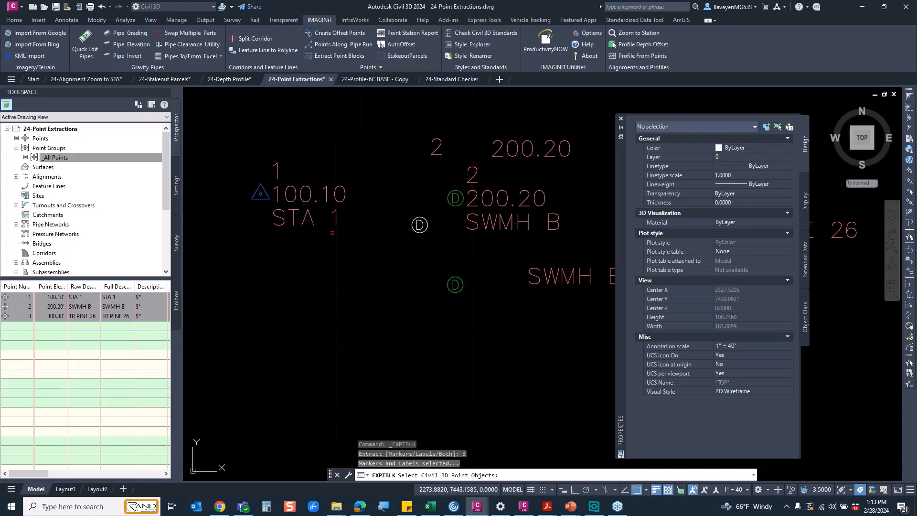
{"action": "left_click", "coordinate": [282, 213]}
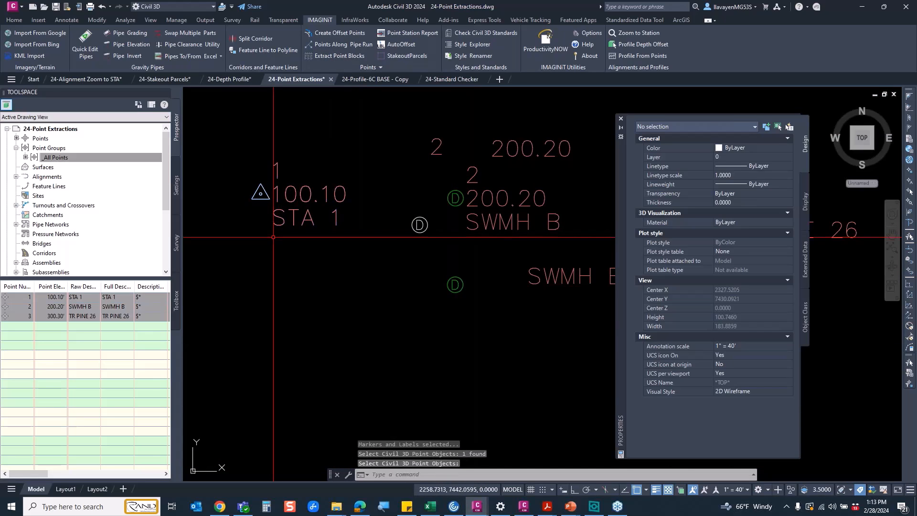
{"action": "left_click", "coordinate": [287, 224]}
{"action": "left_click", "coordinate": [270, 229]}
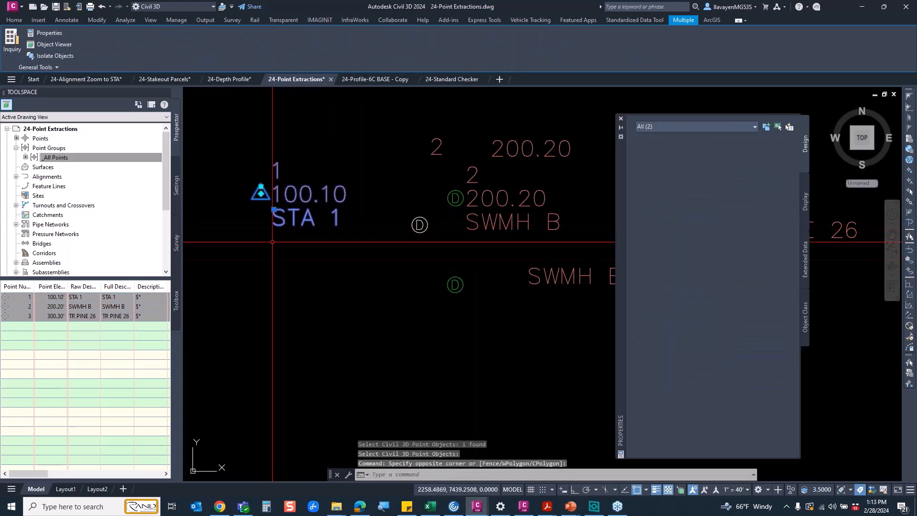
{"action": "key", "text": "Escape"}
{"action": "type", "text": "m"}
{"action": "key", "text": "Return"}
{"action": "left_click", "coordinate": [261, 198]}
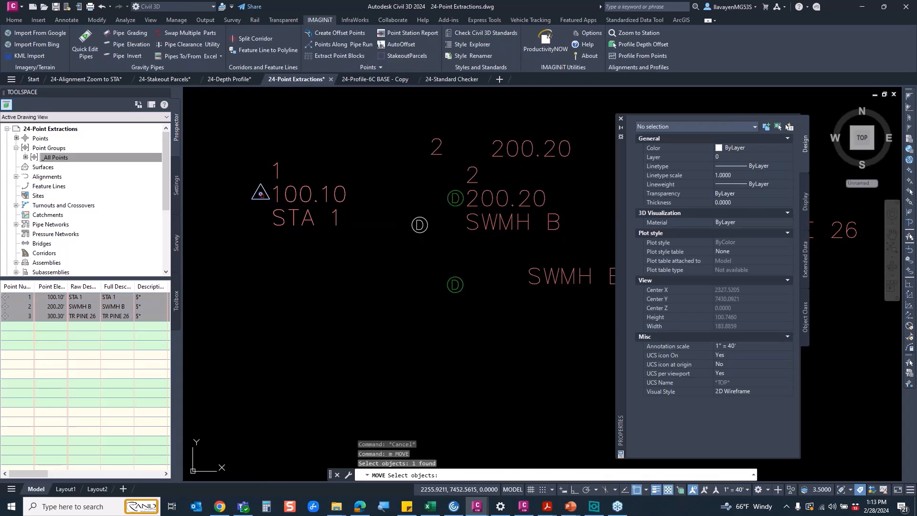
{"action": "key", "text": "Return"}
{"action": "key", "text": "Escape"}
- Move the extracted triangle of point 1's marker down and slightly to the left, below the point
{"action": "type", "text": "m"}
{"action": "key", "text": "Return"}
{"action": "left_click", "coordinate": [261, 195]}
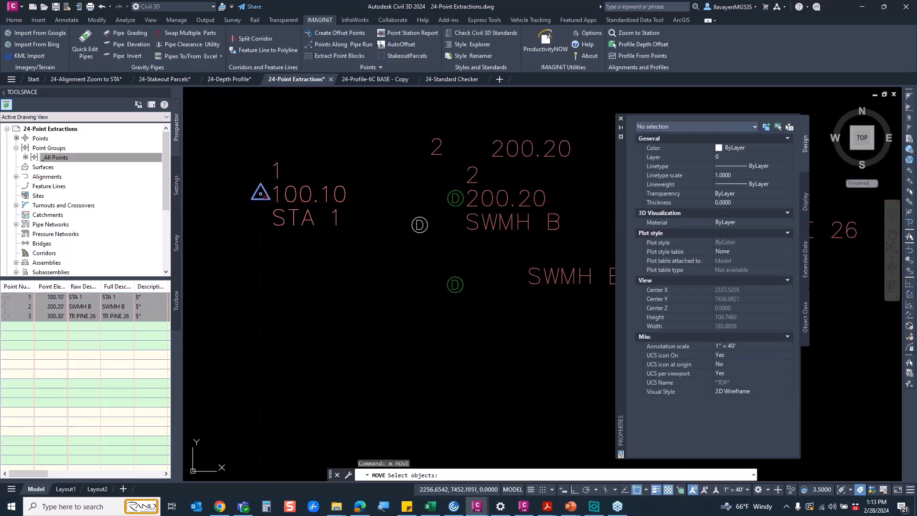
{"action": "key", "text": "Return"}
{"action": "left_click", "coordinate": [266, 200]}
{"action": "left_click", "coordinate": [255, 277]}
{"action": "key", "text": "Escape"}
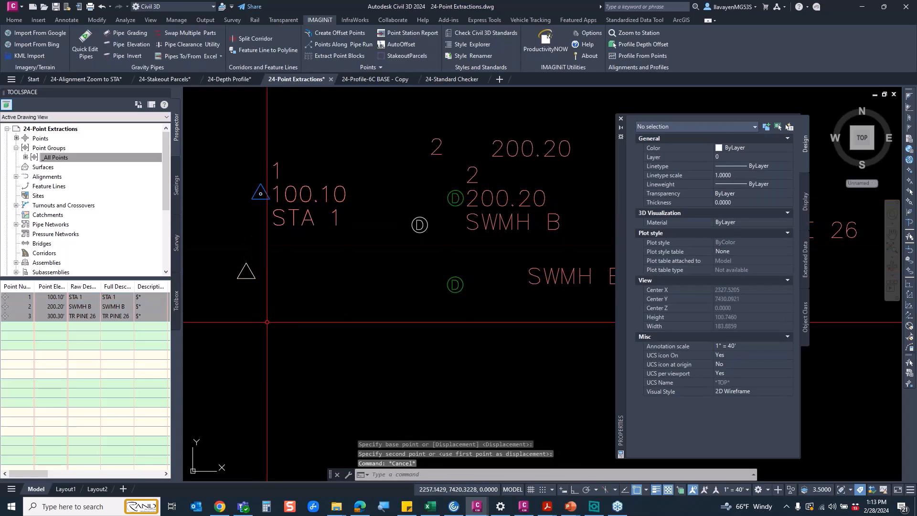
- Examine the properties of the moved triangle and close the properties display
{"action": "left_click", "coordinate": [269, 293]}
{"action": "left_click", "coordinate": [237, 264]}
{"action": "key", "text": "Escape"}
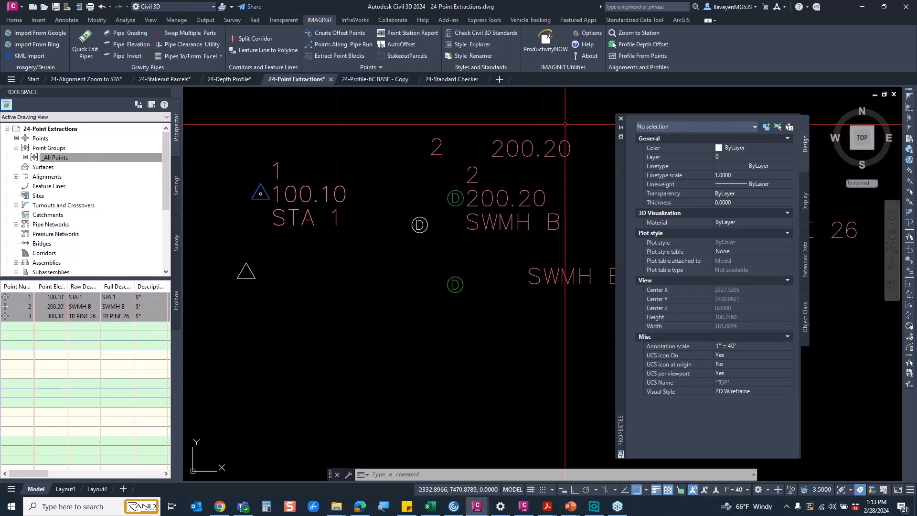
{"action": "left_click", "coordinate": [621, 118]}
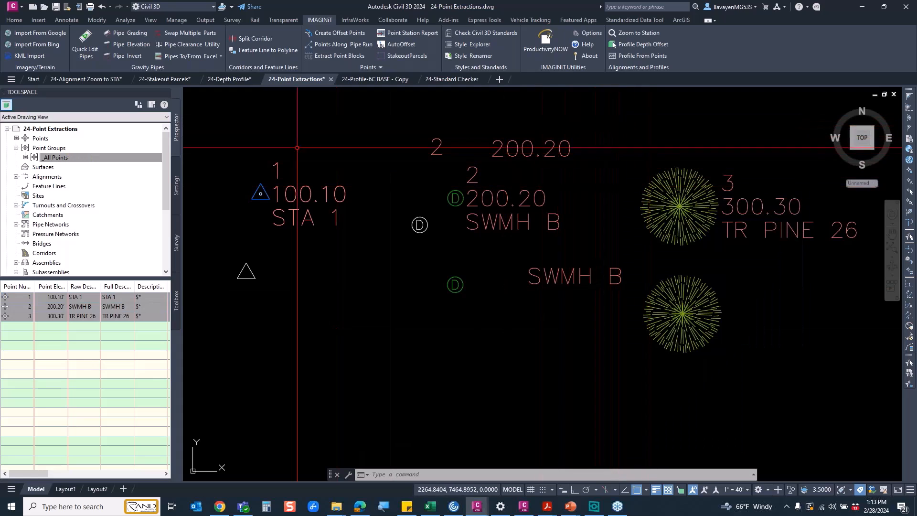
- Select every point of the _All Points point group in the drawing
{"action": "right_click", "coordinate": [110, 158]}
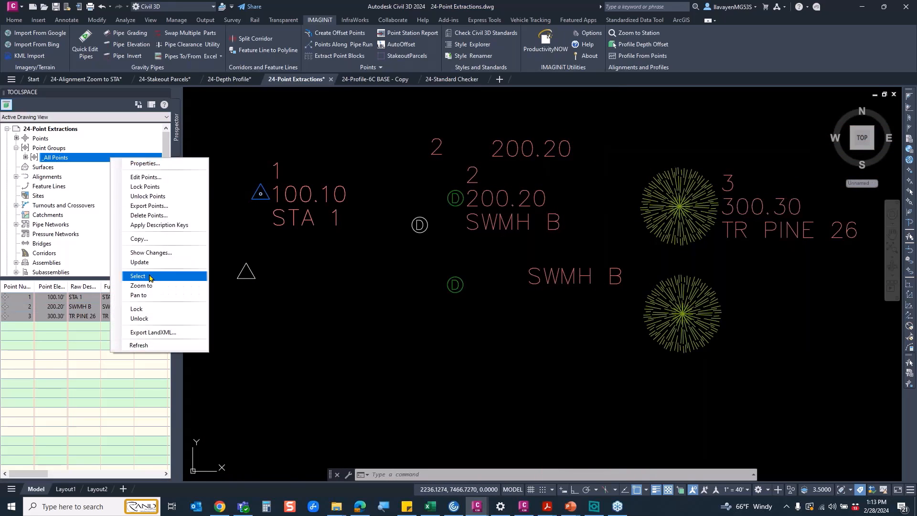
{"action": "left_click", "coordinate": [150, 277]}
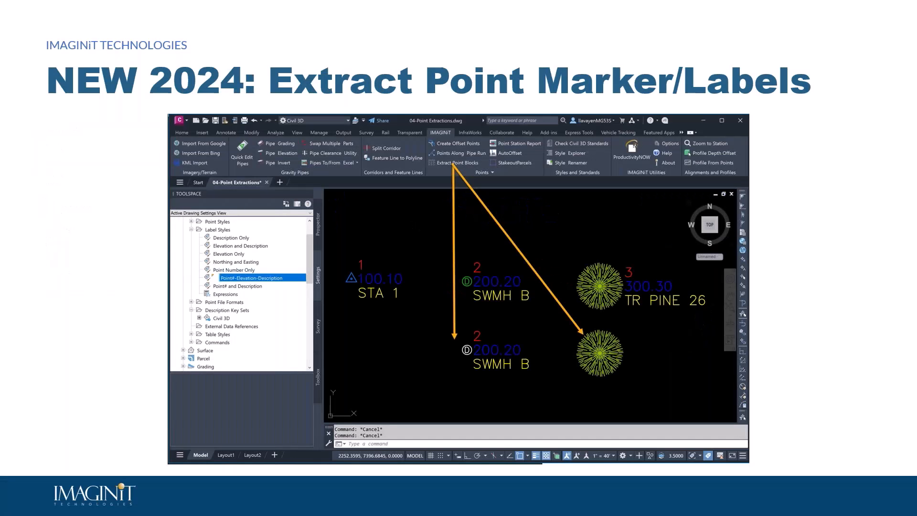
{"action": "left_click", "coordinate": [299, 270]}
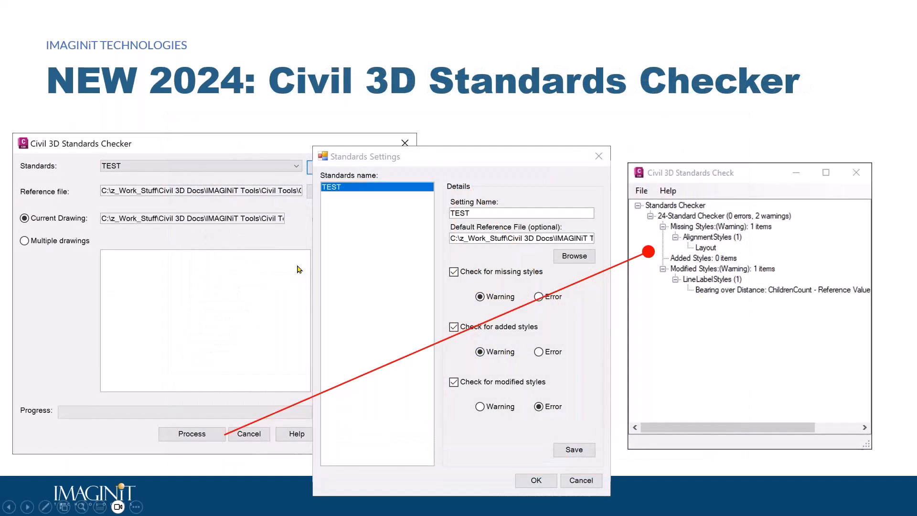
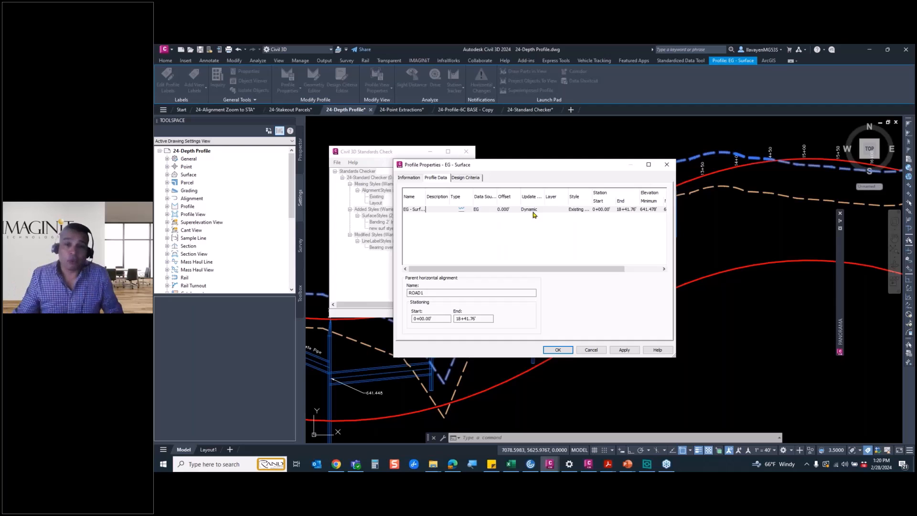
- Close the EG - Surface profile properties, then examine the profile data of the EG - Surface-Dropped profile and close it
{"action": "key", "text": "Escape"}
{"action": "left_click", "coordinate": [614, 241]}
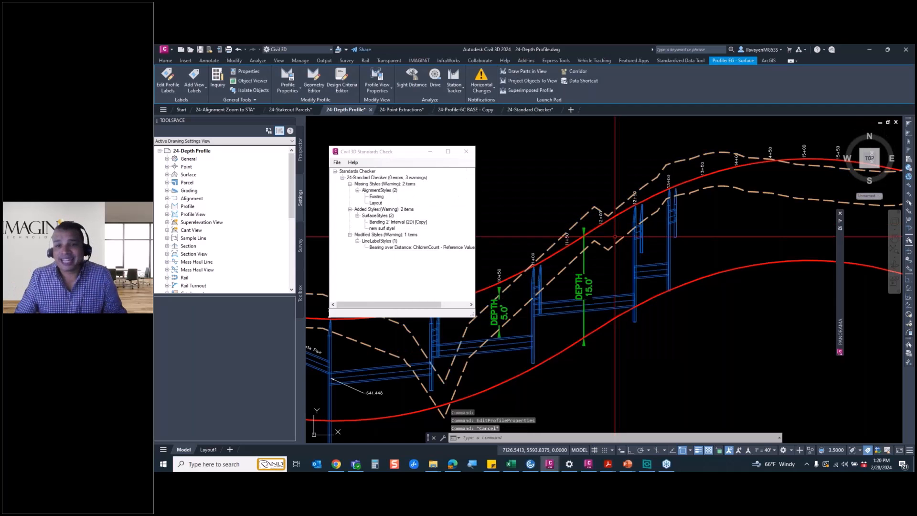
{"action": "left_click", "coordinate": [607, 249]}
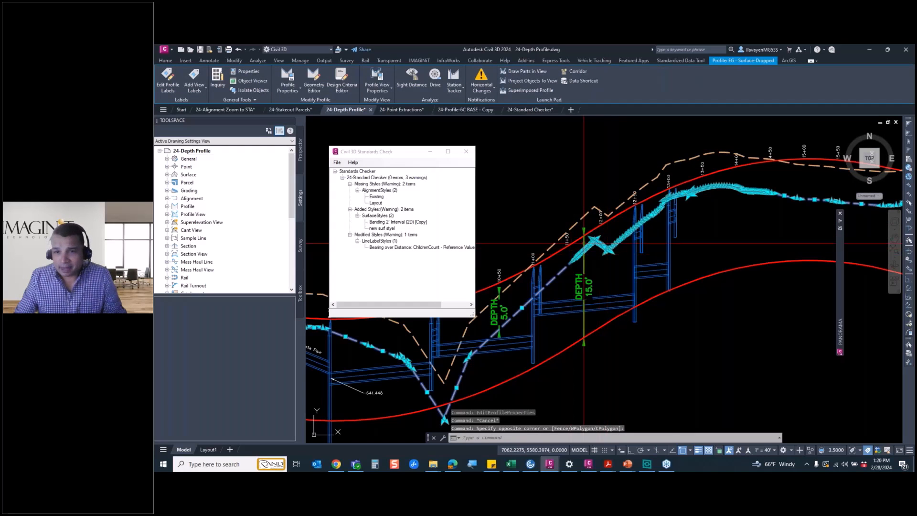
{"action": "right_click", "coordinate": [625, 221]}
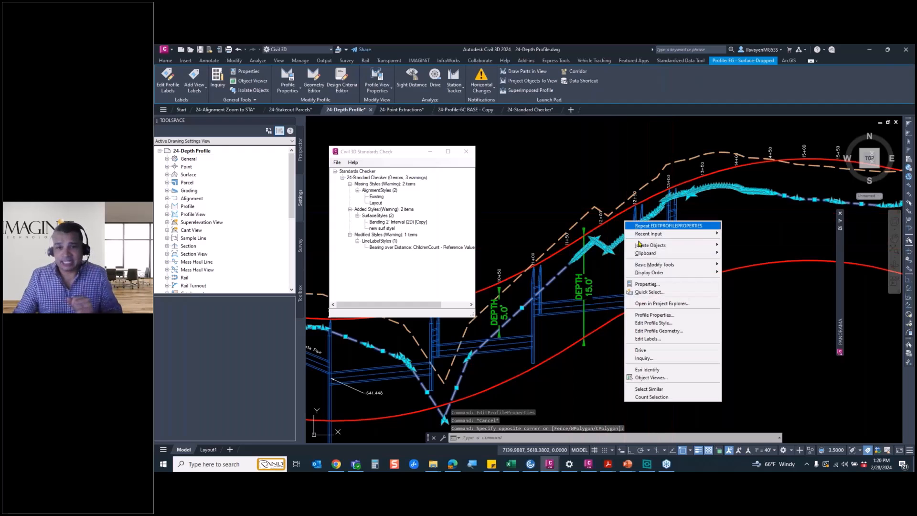
{"action": "left_click", "coordinate": [638, 316]}
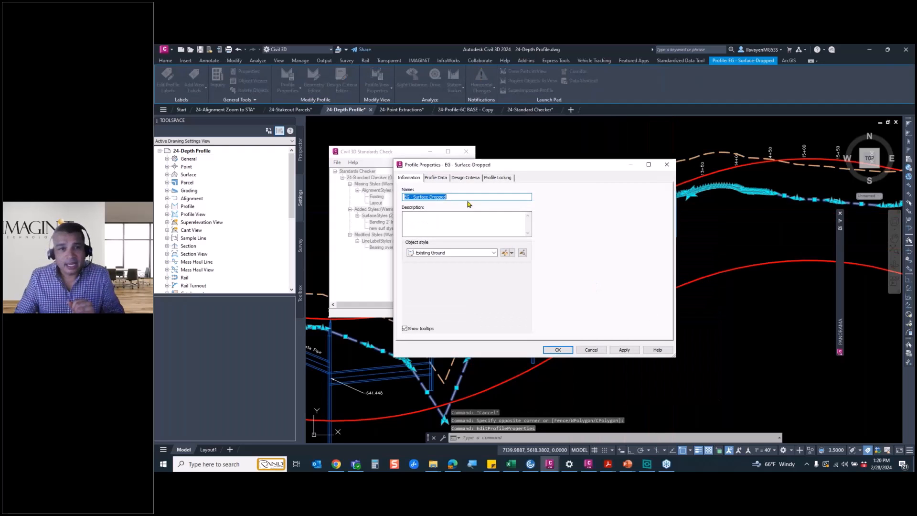
{"action": "left_click", "coordinate": [441, 180]}
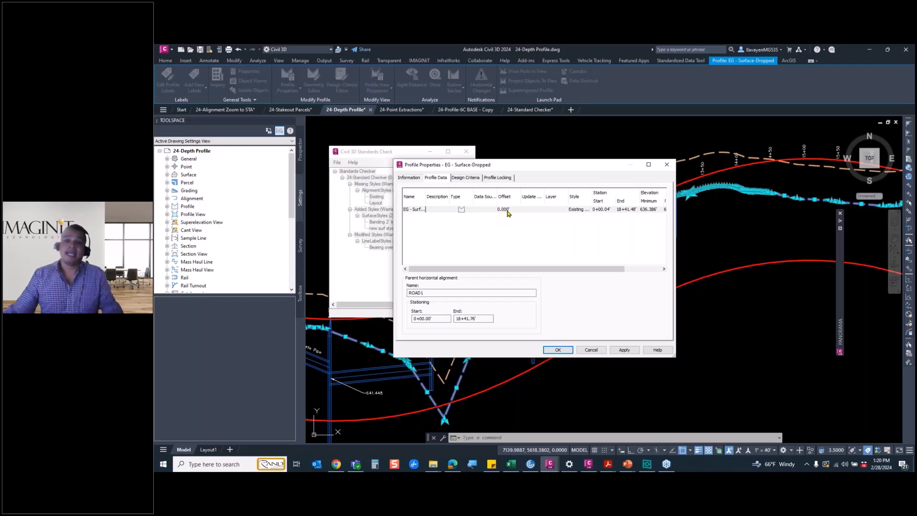
{"action": "left_click", "coordinate": [667, 165]}
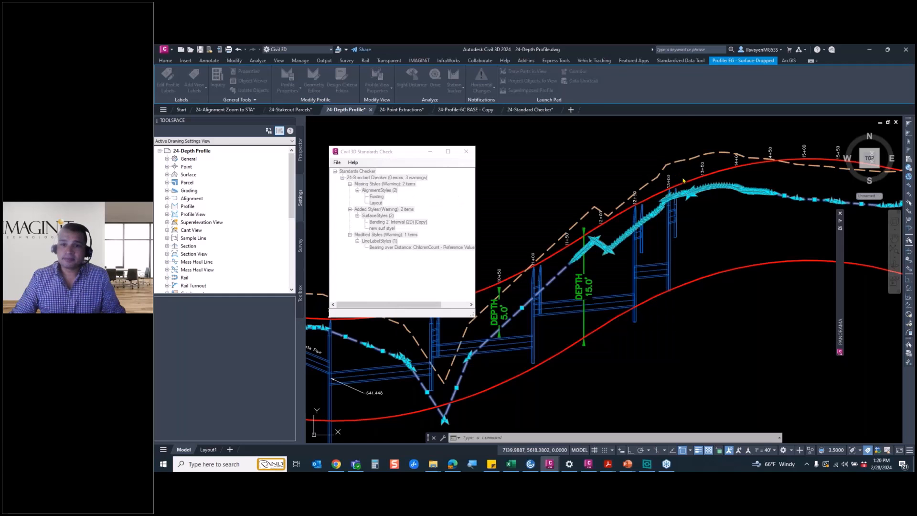
- Stretch the FG - Layout profile downward at its grip near station 14+00
{"action": "left_click", "coordinate": [731, 154]}
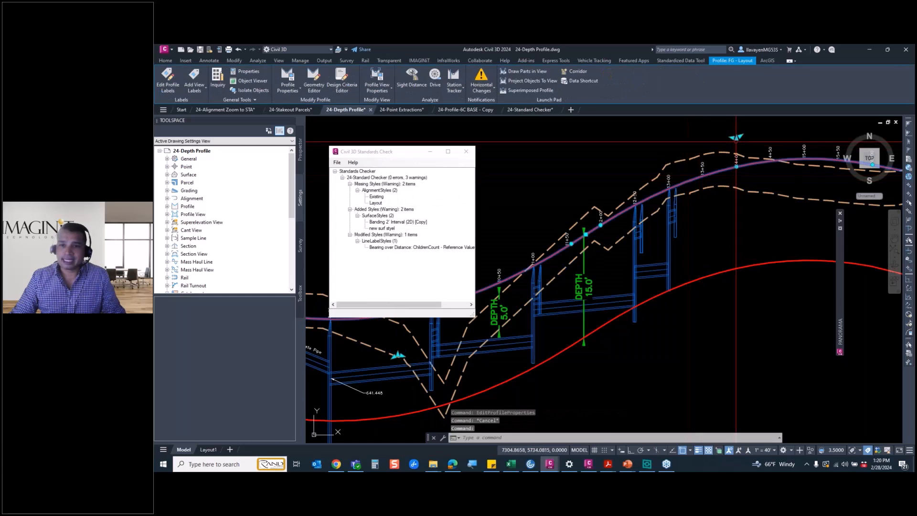
{"action": "left_click", "coordinate": [736, 166]}
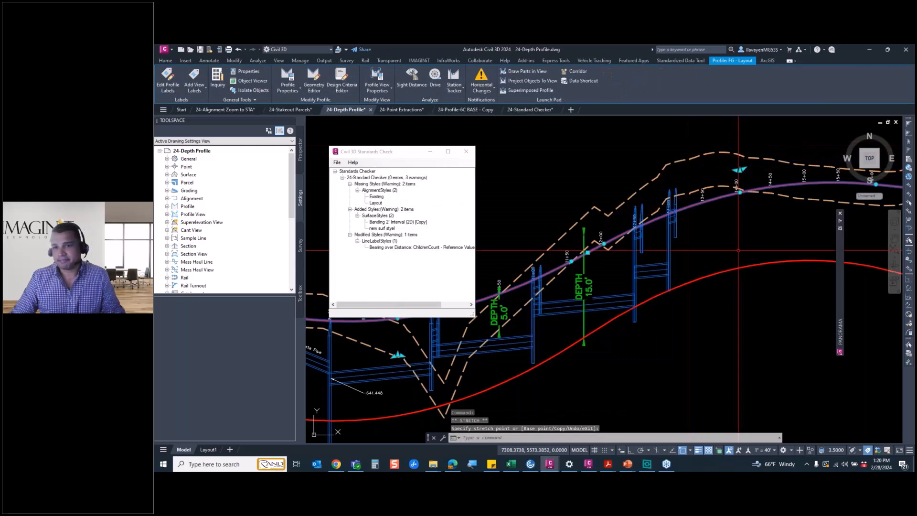
{"action": "key", "text": "Escape"}
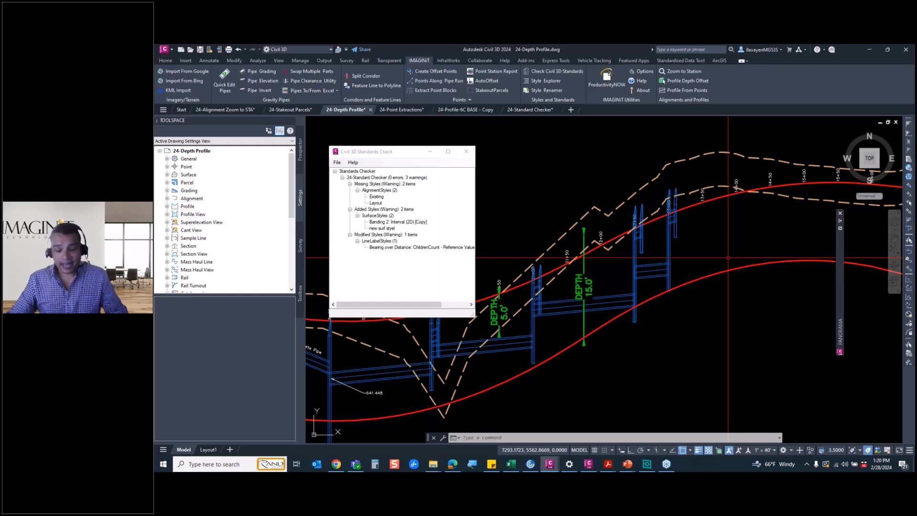
- Draw a short sloping line inside the profile view, above the profiles
{"action": "scroll", "coordinate": [728, 258], "scroll_direction": "down", "scroll_amount": 3}
{"action": "type", "text": "l"}
{"action": "key", "text": "Return"}
{"action": "left_click", "coordinate": [641, 209]}
{"action": "key", "text": "Escape"}
{"action": "key", "text": "Escape"}
- Copy the short sloping line inside the profile view to a parallel position just above the original
{"action": "type", "text": "co"}
{"action": "key", "text": "Return"}
{"action": "left_click", "coordinate": [606, 188]}
{"action": "left_click", "coordinate": [596, 201]}
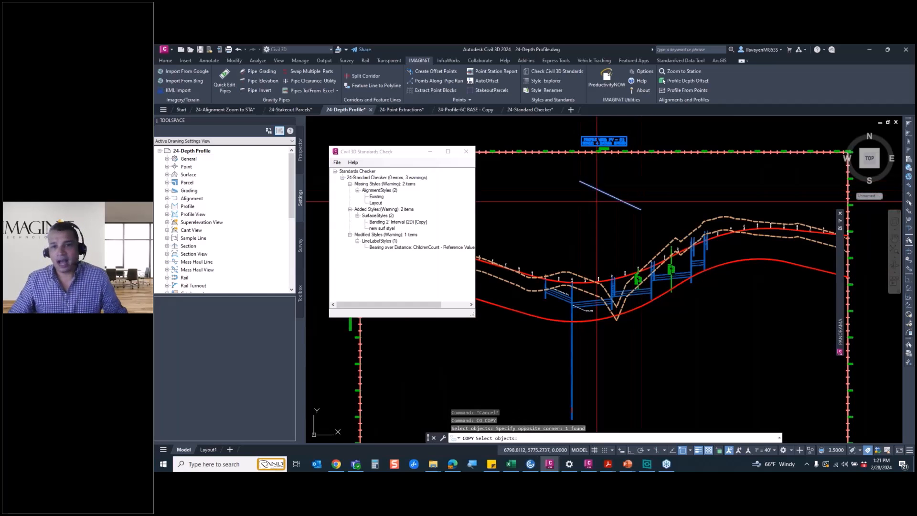
{"action": "key", "text": "Return"}
{"action": "left_click", "coordinate": [610, 195]}
{"action": "left_click", "coordinate": [617, 182]}
{"action": "key", "text": "Escape"}
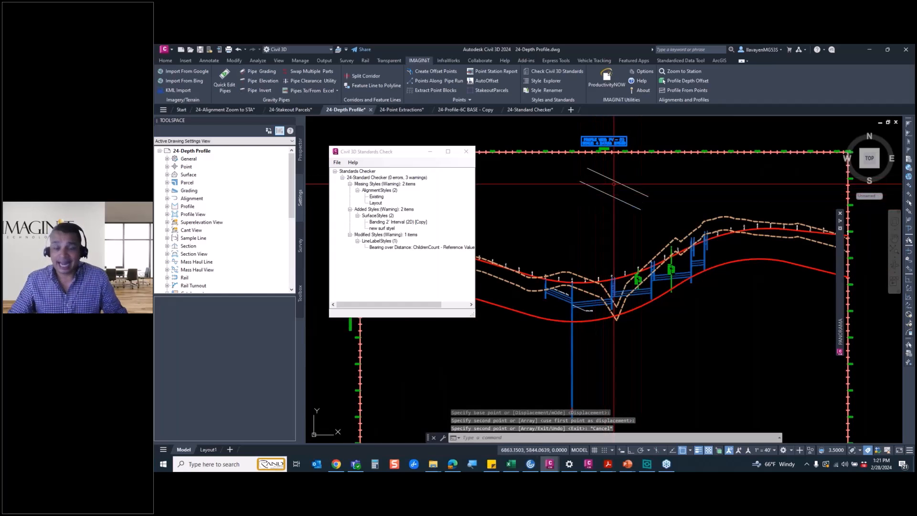
- Stretch the original line's upper-left endpoint down below its other end, so it no longer runs parallel to the copy
{"action": "left_click", "coordinate": [597, 189]}
{"action": "left_click", "coordinate": [580, 181]}
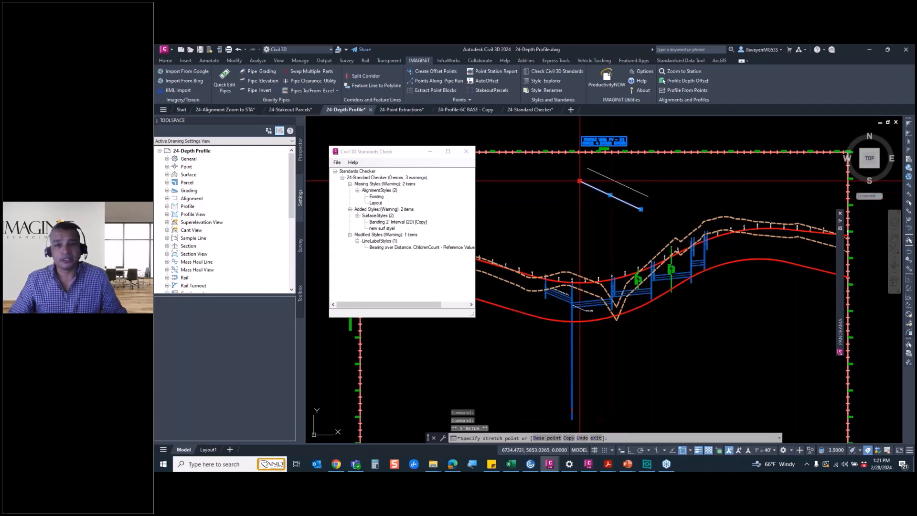
{"action": "left_click", "coordinate": [600, 215]}
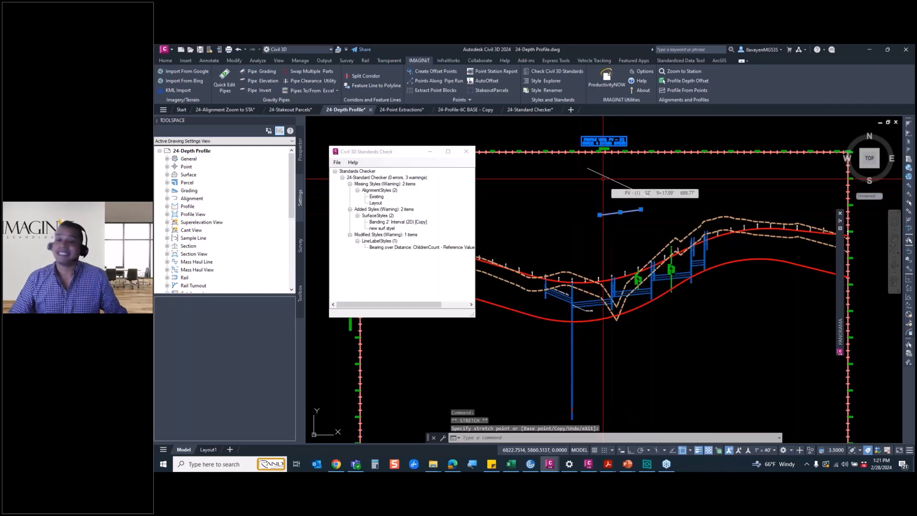
{"action": "key", "text": "Escape"}
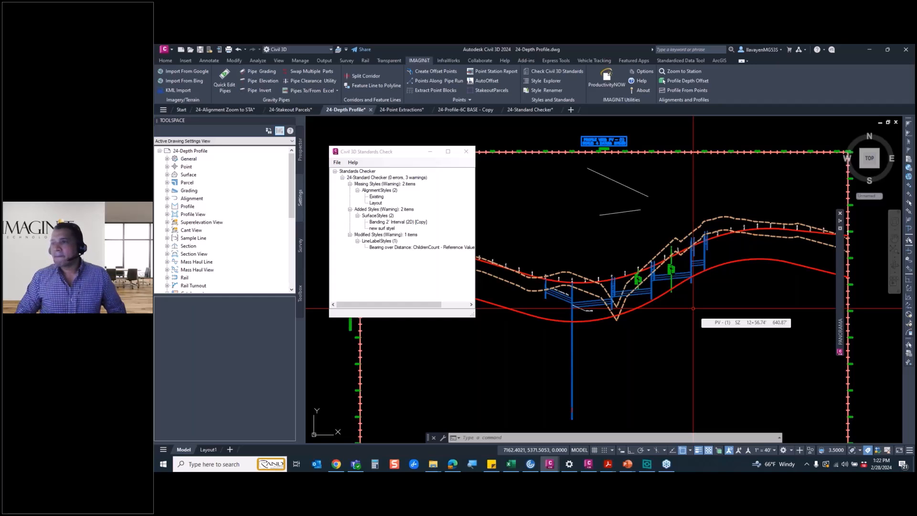
- Close the Civil 3D Standards Check results, and examine the drawing's surfaces with the EG contours around the road corridor in plan
{"action": "left_click", "coordinate": [467, 152]}
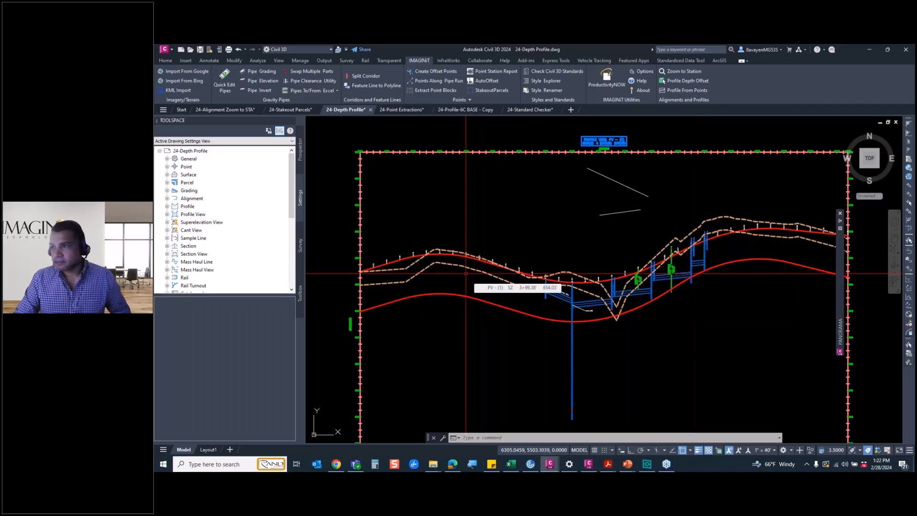
{"action": "left_click", "coordinate": [300, 149]}
{"action": "left_click", "coordinate": [168, 175]}
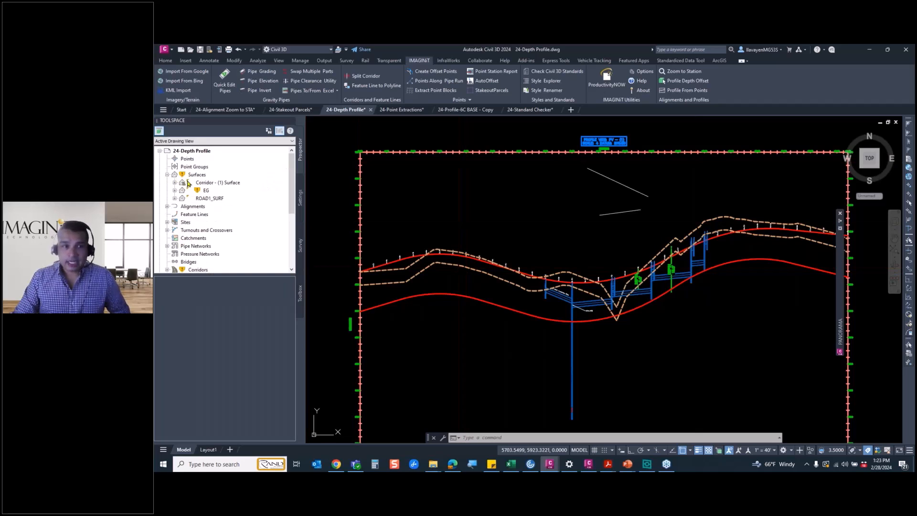
{"action": "scroll", "coordinate": [537, 223], "scroll_direction": "down", "scroll_amount": 8}
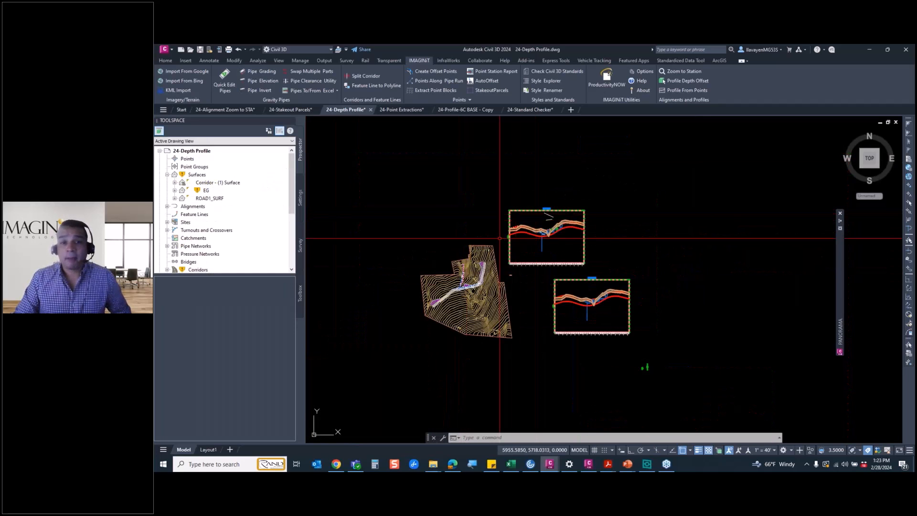
{"action": "scroll", "coordinate": [463, 311], "scroll_direction": "up", "scroll_amount": 6}
{"action": "middle_click_drag", "start_coordinate": [481, 309], "coordinate": [487, 302]}
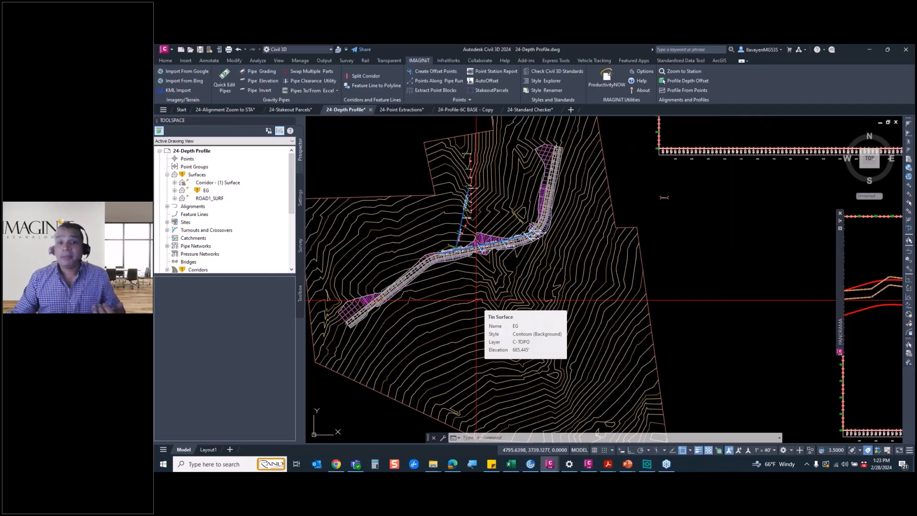
{"action": "left_click", "coordinate": [476, 297]}
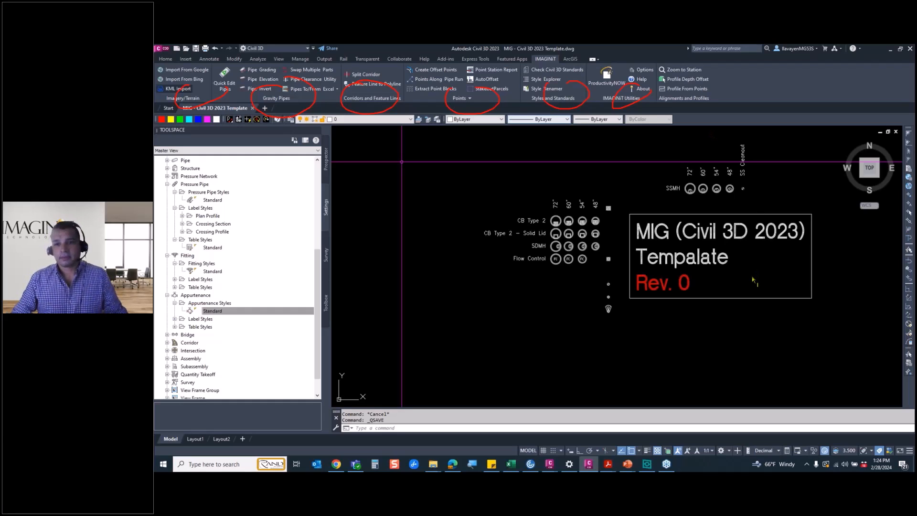
- Clear the red pen marks from the screen and switch to the closing slide in PowerPoint
{"action": "key", "text": "Escape"}
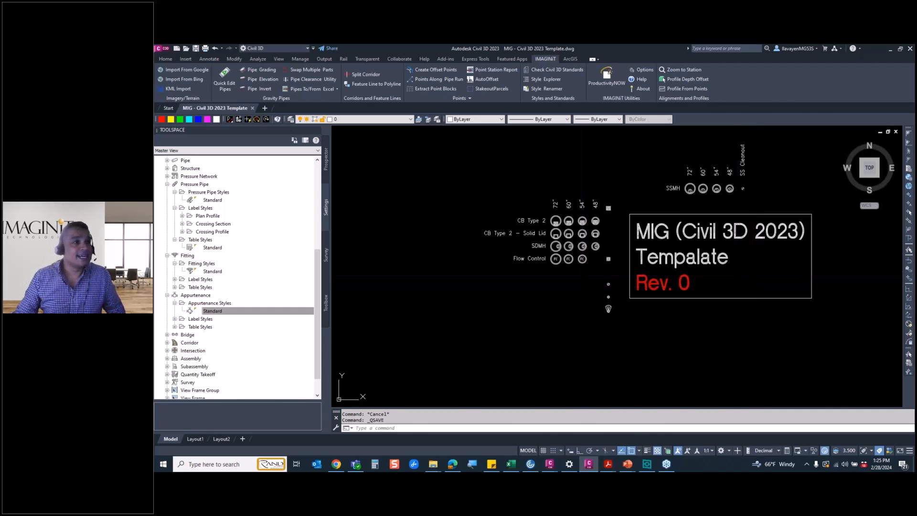
{"action": "left_click", "coordinate": [627, 464]}
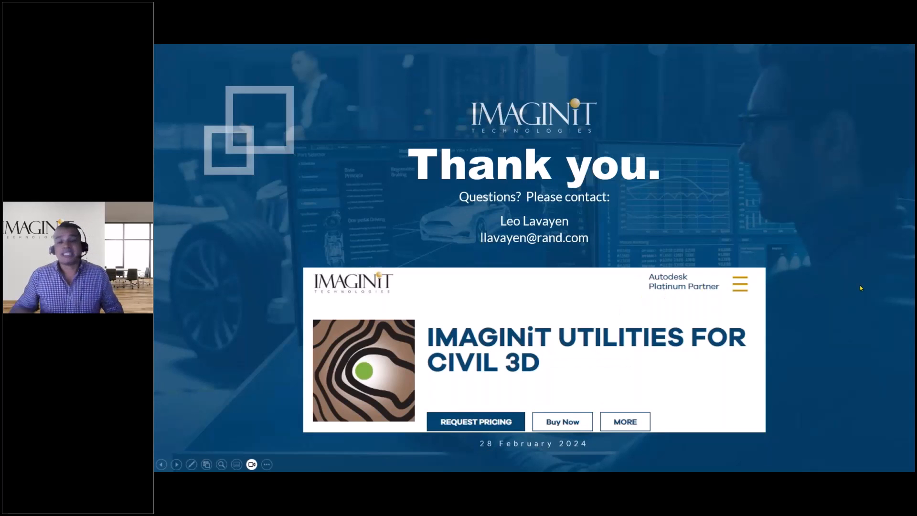